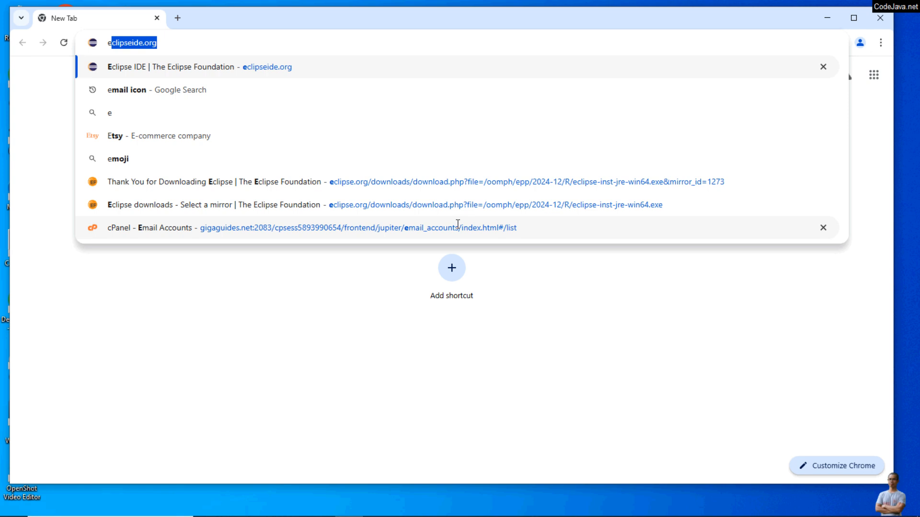
# Open eclipseide.org in a maximized browser window and follow the Download 2024-12 link to the packages page
pyautogui.press('Right')
pyautogui.press('Return')
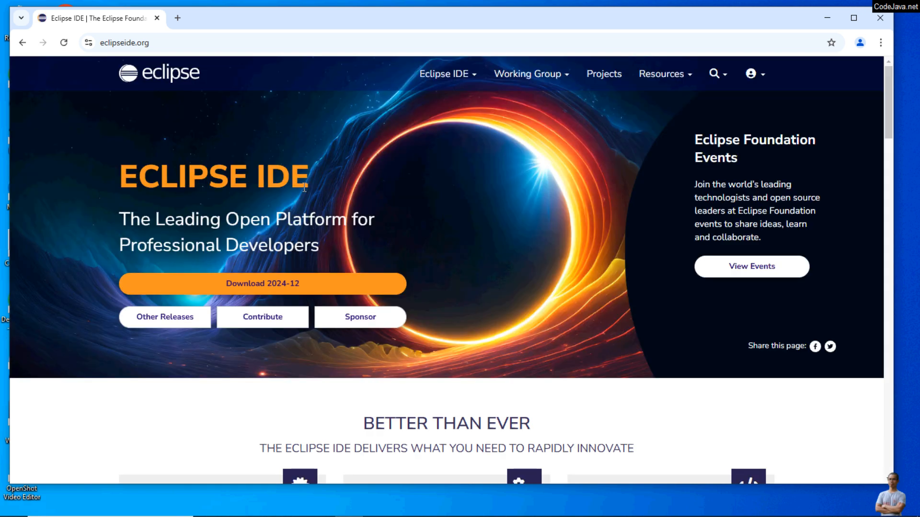
pyautogui.click(836, 9)
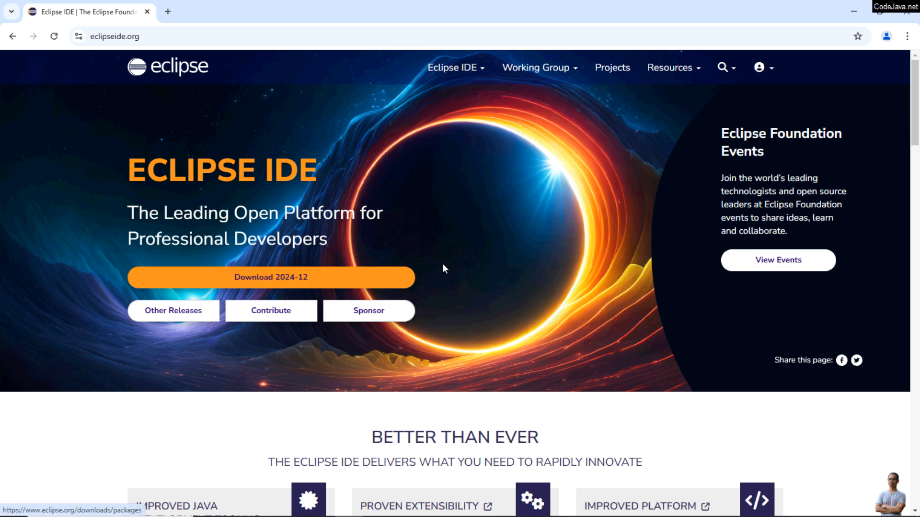
pyautogui.click(277, 278)
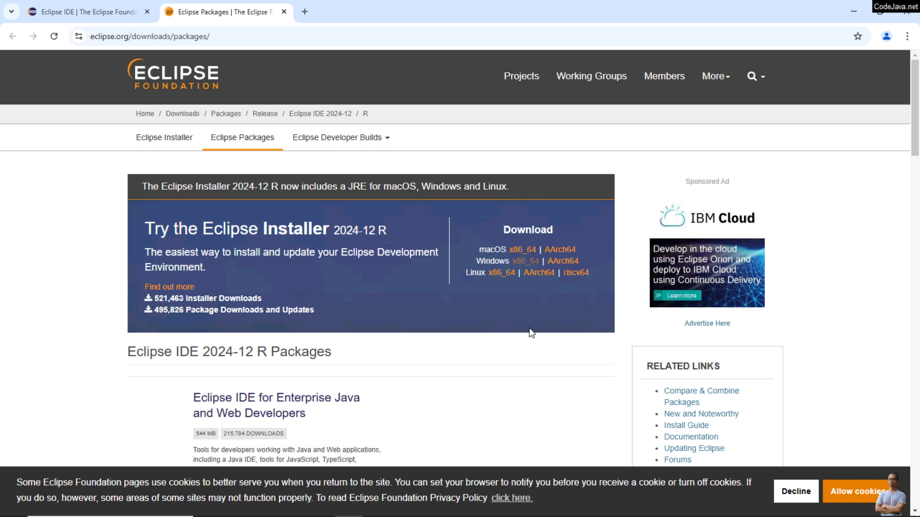
# Open the Windows x86_64 download of the Eclipse Installer 2024-12 R
pyautogui.hotkey('ctrl', '+')
pyautogui.hotkey('ctrl', '+')
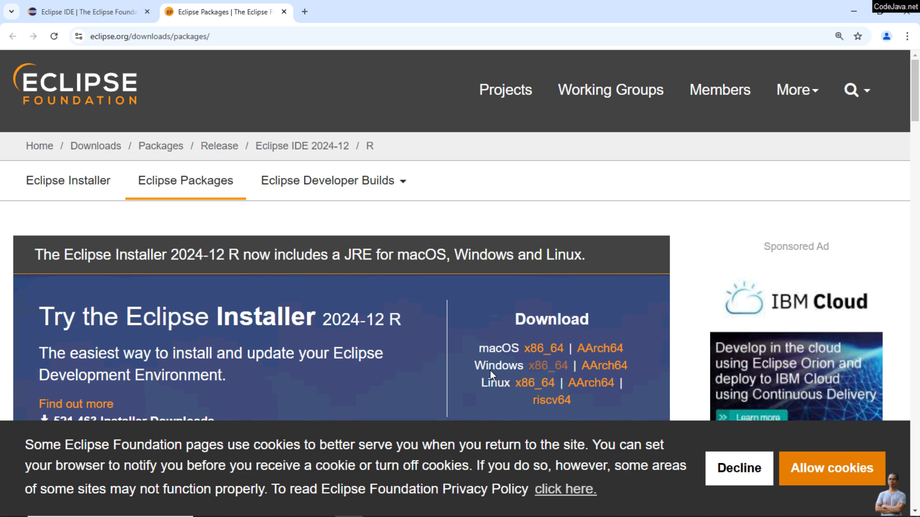
pyautogui.hotkey('ctrl', '-')
pyautogui.hotkey('ctrl', '-')
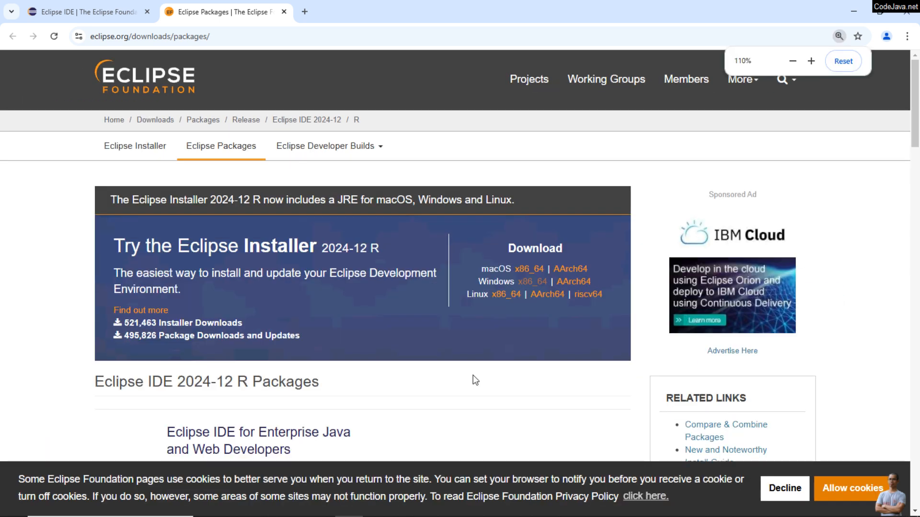
pyautogui.moveTo(321, 248); pyautogui.dragTo(389, 246)
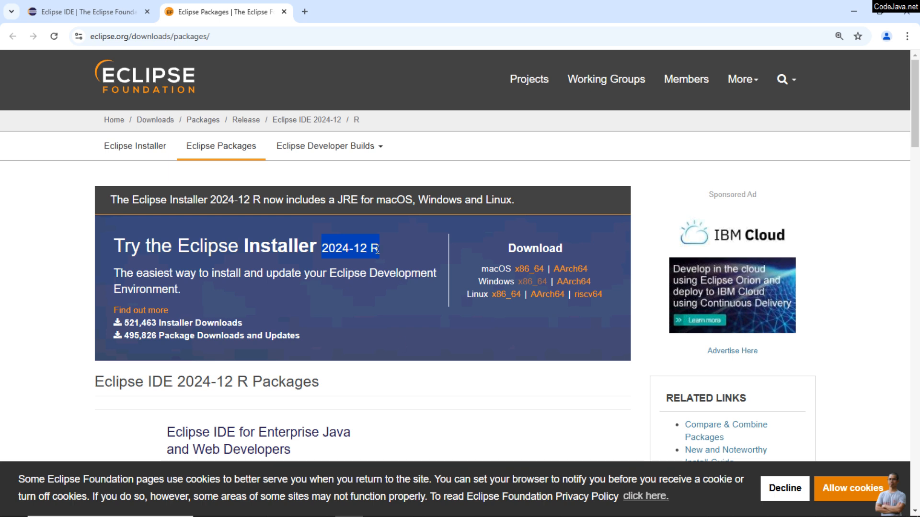
pyautogui.click(378, 250)
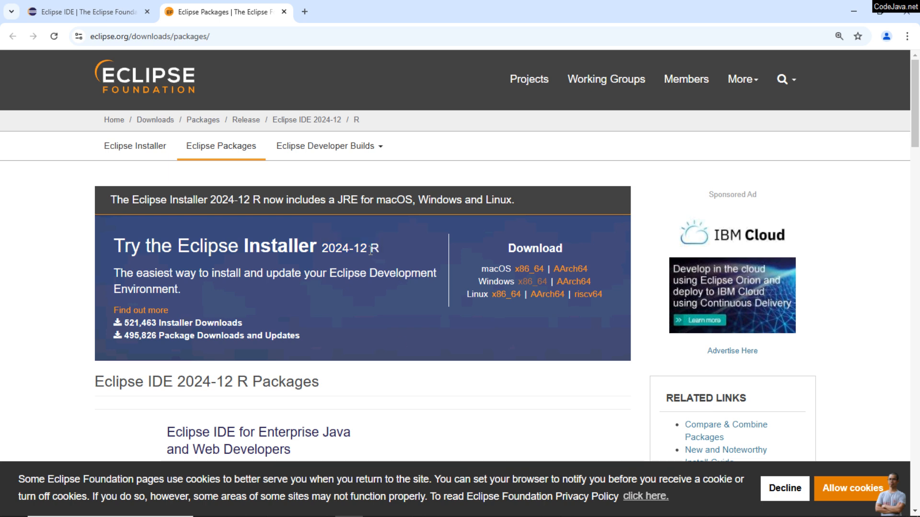
pyautogui.moveTo(370, 250); pyautogui.dragTo(378, 251)
pyautogui.click(535, 283)
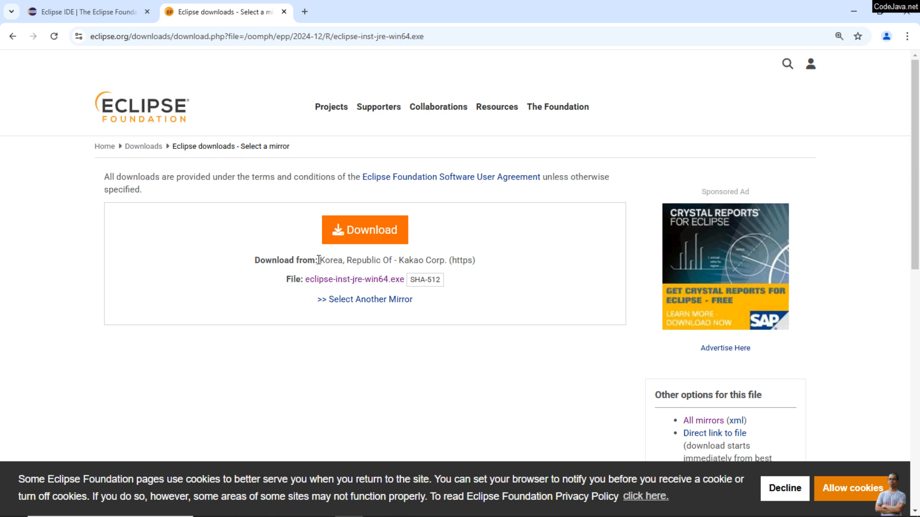
# Examine the default download mirror and the list of alternative mirrors close to you
pyautogui.moveTo(319, 260); pyautogui.dragTo(368, 262)
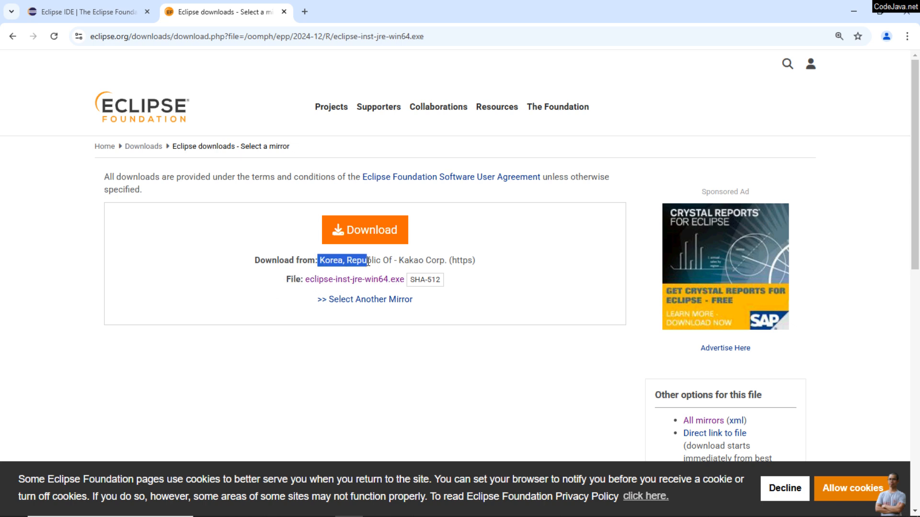
pyautogui.click(283, 342)
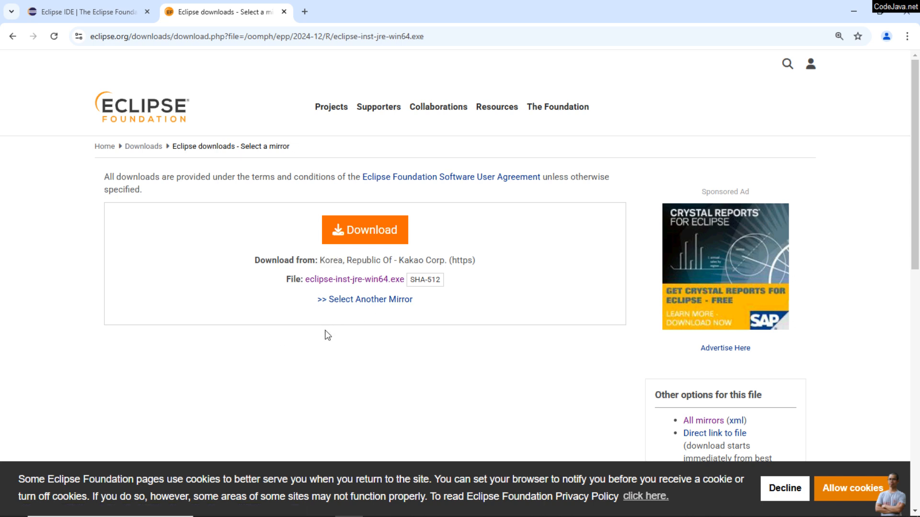
pyautogui.click(377, 302)
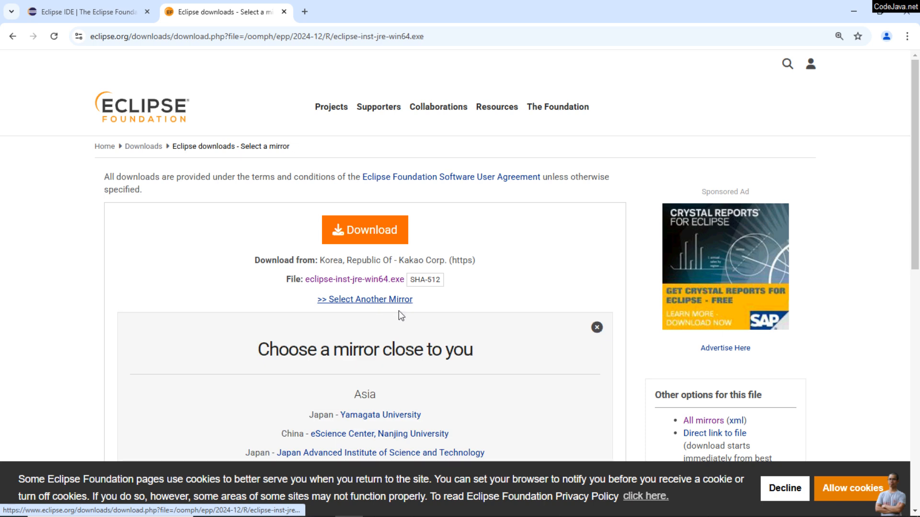
pyautogui.scroll(-2, 402, 318)
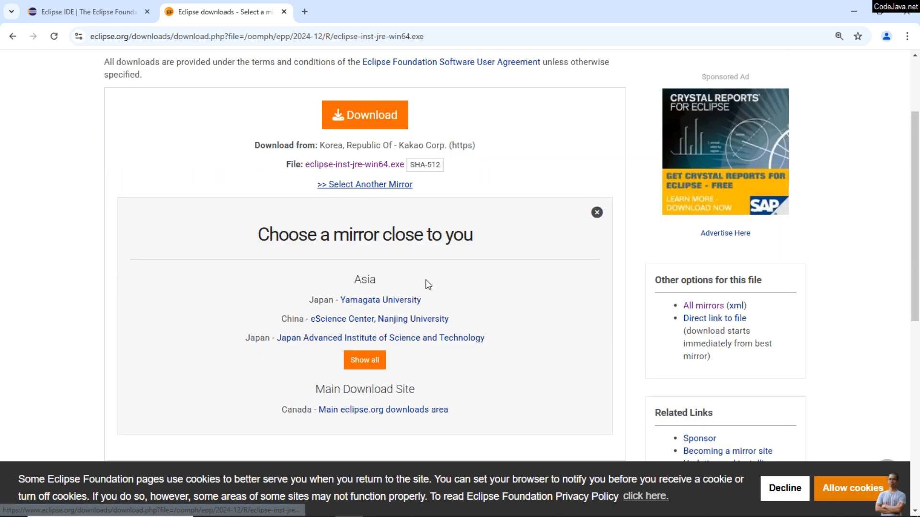
pyautogui.scroll(1, 433, 303)
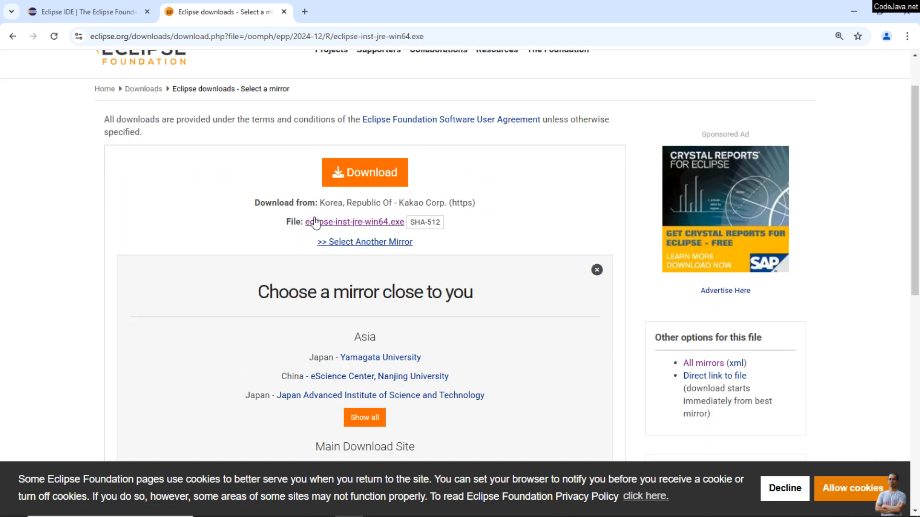
# Download eclipse-inst-jre-win64.exe from the default mirror and return to the mirror selection page
pyautogui.click(376, 227)
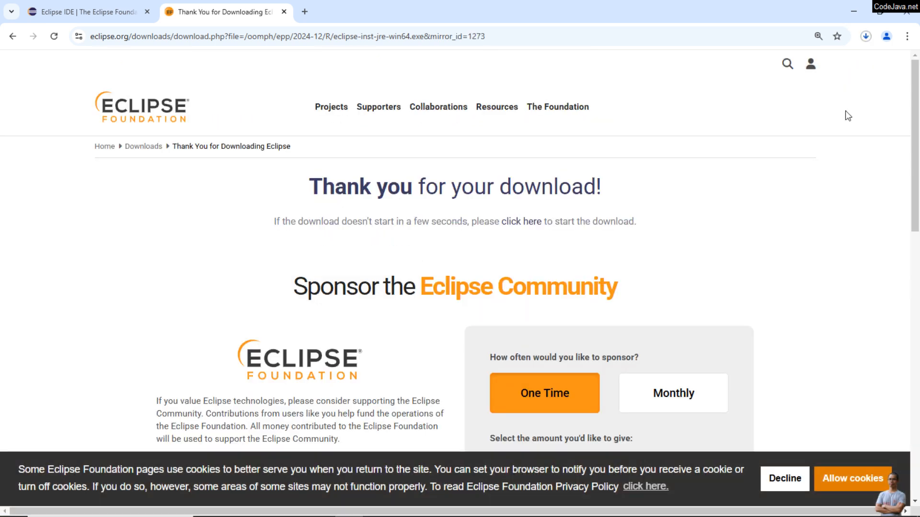
pyautogui.click(866, 37)
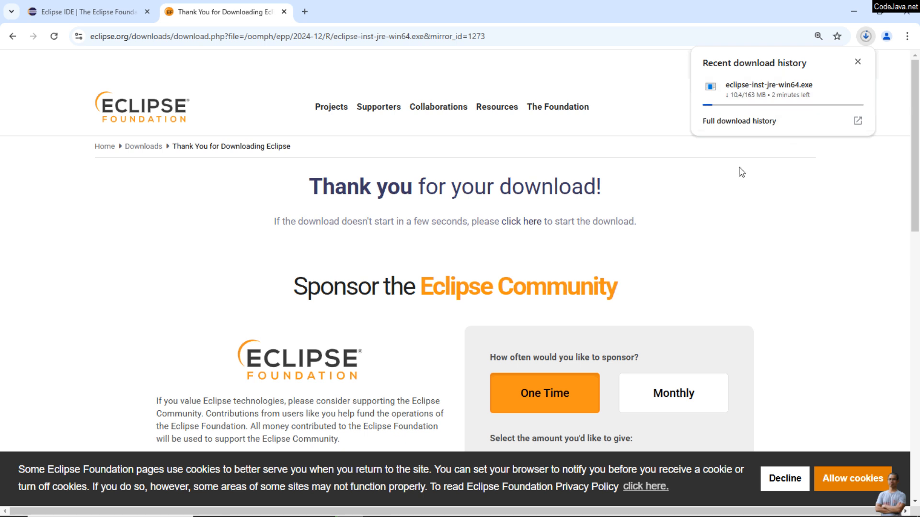
pyautogui.click(13, 36)
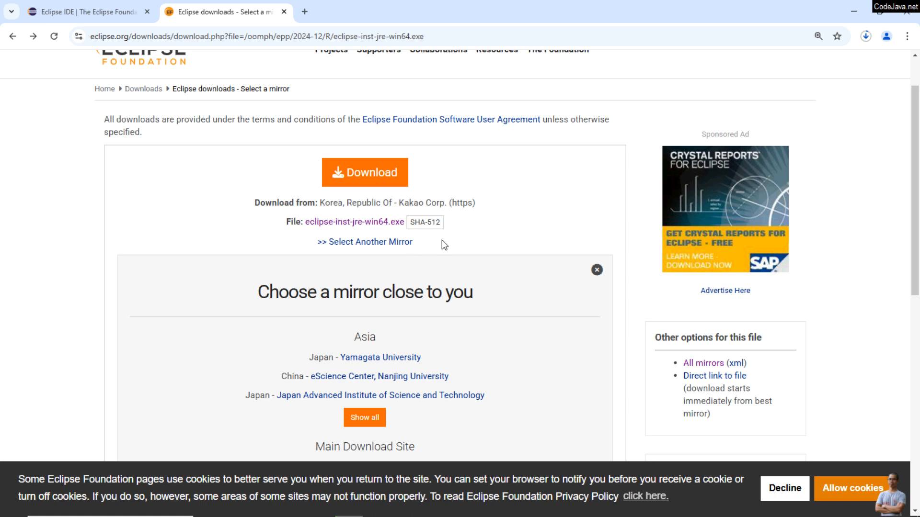
# Reveal the SHA-512 checksum of eclipse-inst-jre-win64.exe on the download page
pyautogui.hotkey('ctrl', '+')
pyautogui.hotkey('ctrl', '+')
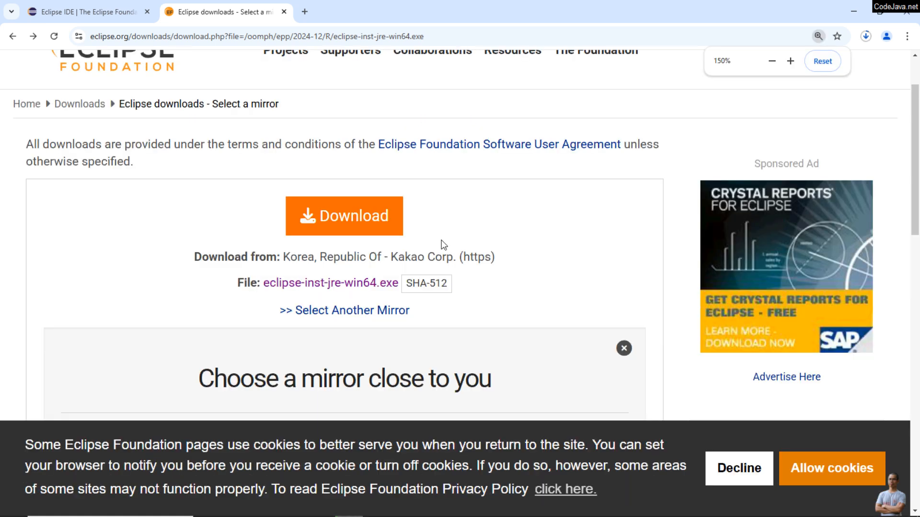
pyautogui.click(430, 288)
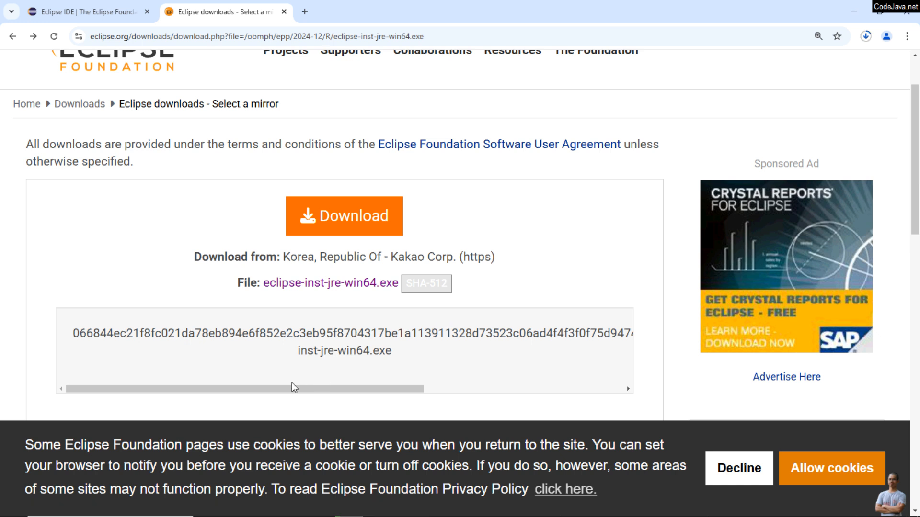
pyautogui.moveTo(295, 387); pyautogui.dragTo(248, 400)
pyautogui.hotkey('ctrl', '-')
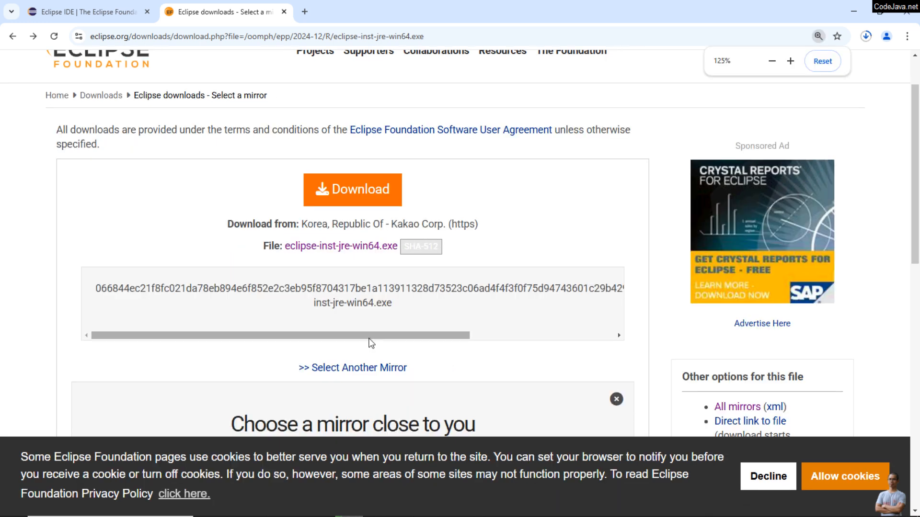
pyautogui.moveTo(376, 340); pyautogui.dragTo(270, 297)
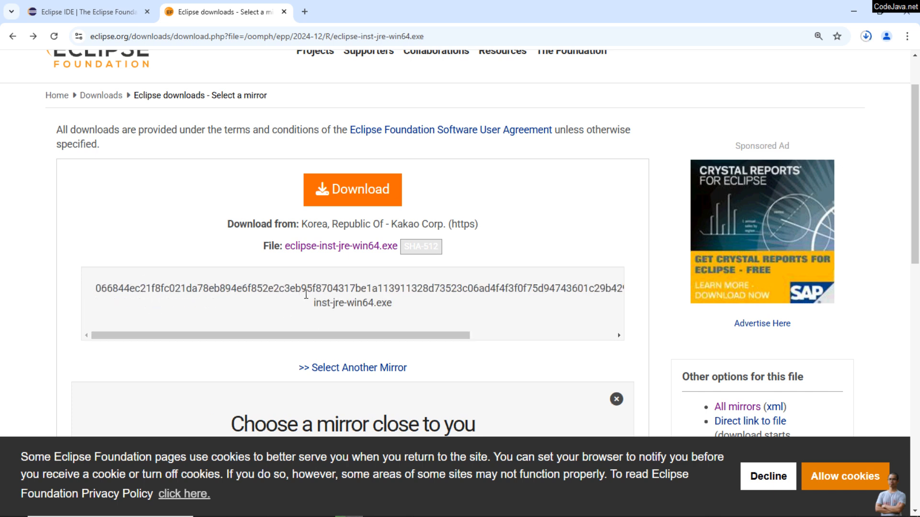
pyautogui.scroll(1, 468, 345)
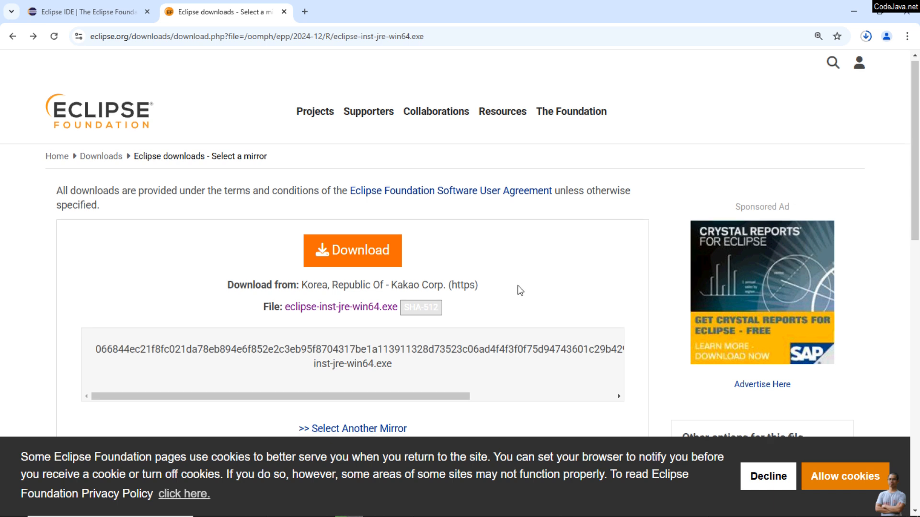
pyautogui.scroll(-1, 520, 291)
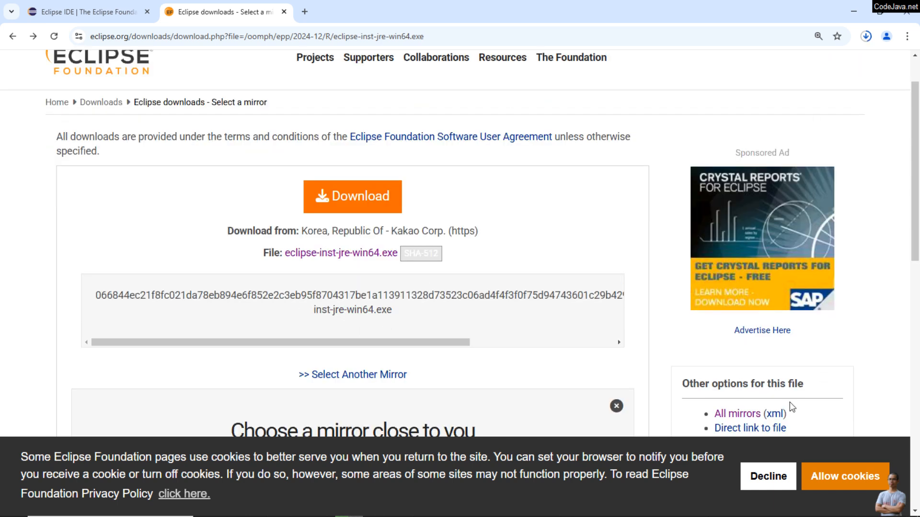
# Accept the site's cookies and show the downloaded eclipse-inst-jre-win64.exe in its Downloads folder
pyautogui.click(817, 475)
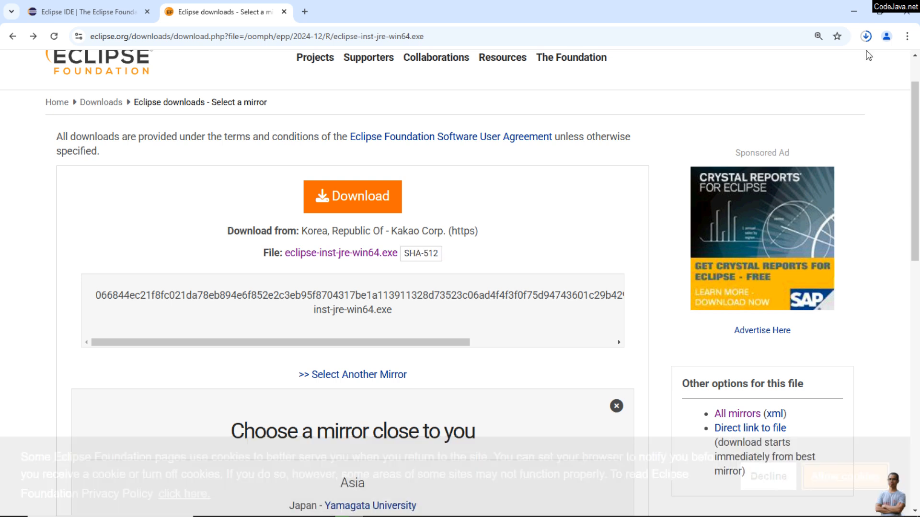
pyautogui.click(866, 36)
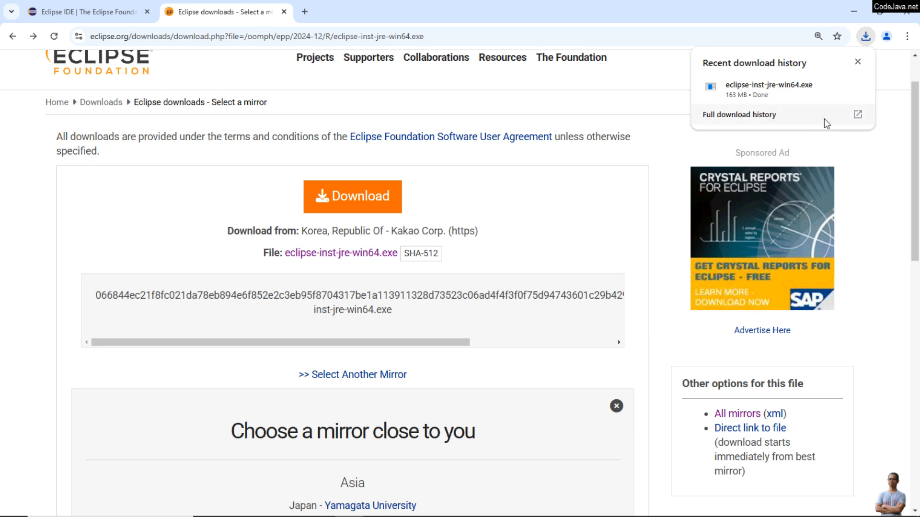
pyautogui.moveTo(820, 84)
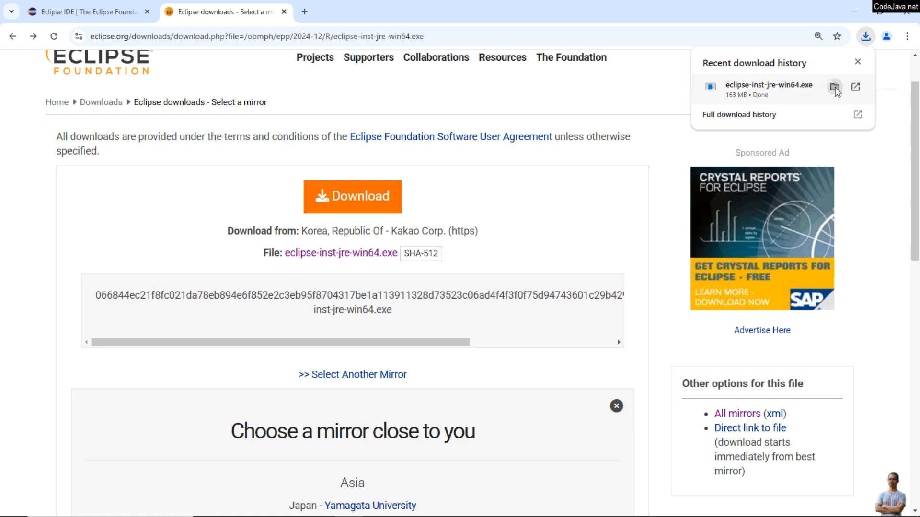
pyautogui.click(834, 87)
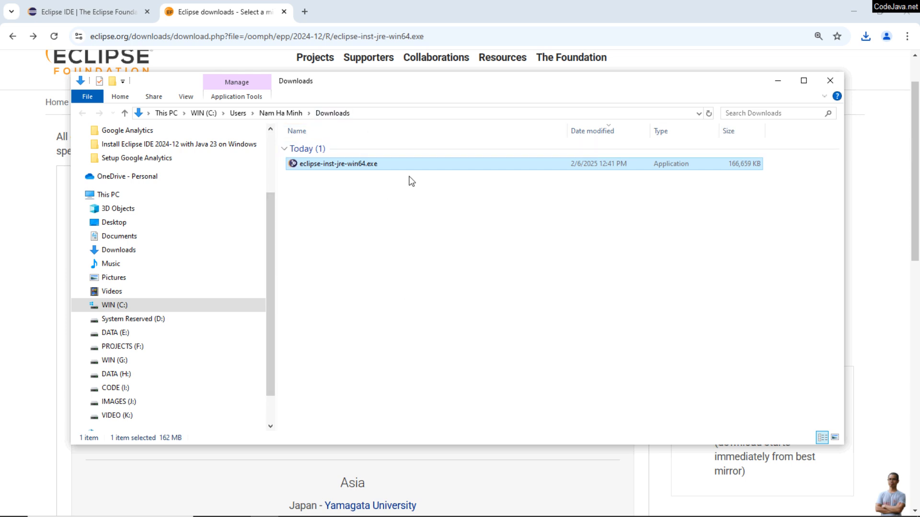
pyautogui.moveTo(391, 85); pyautogui.dragTo(485, 90)
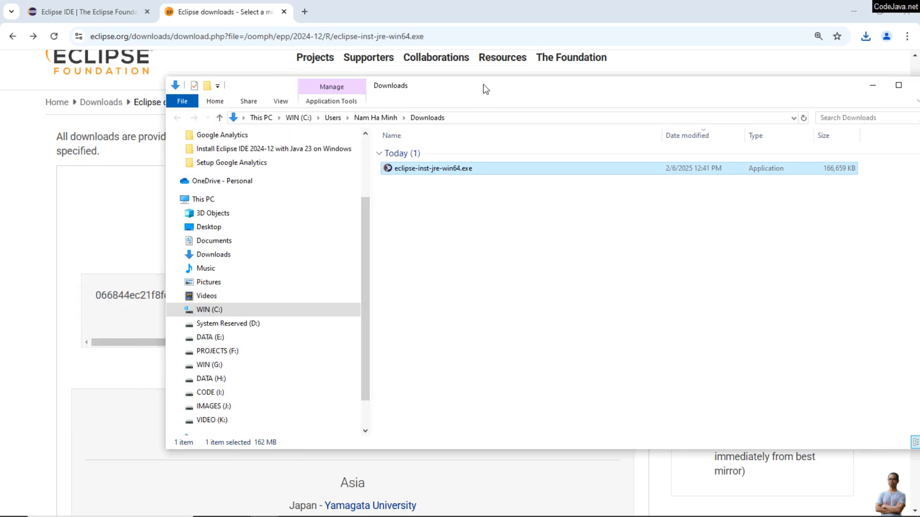
pyautogui.click(124, 344)
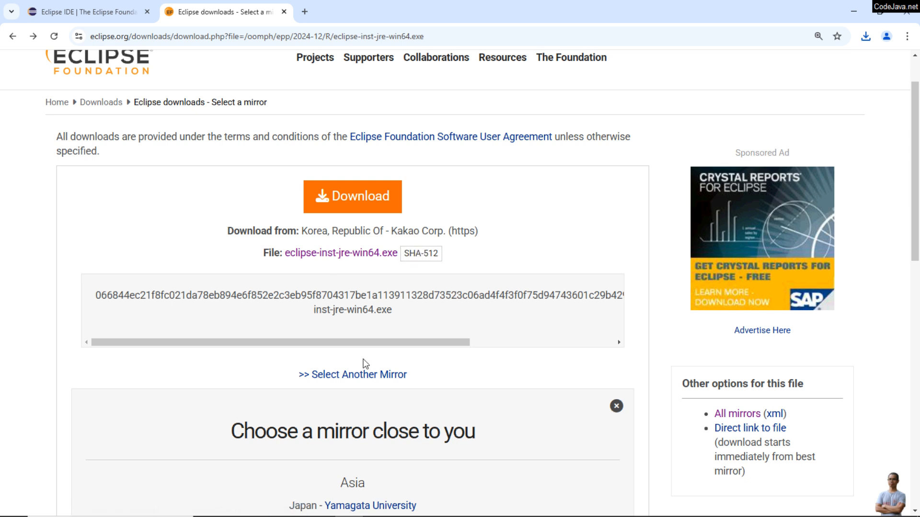
# Search for cmd and open Command Prompt
pyautogui.press('super')
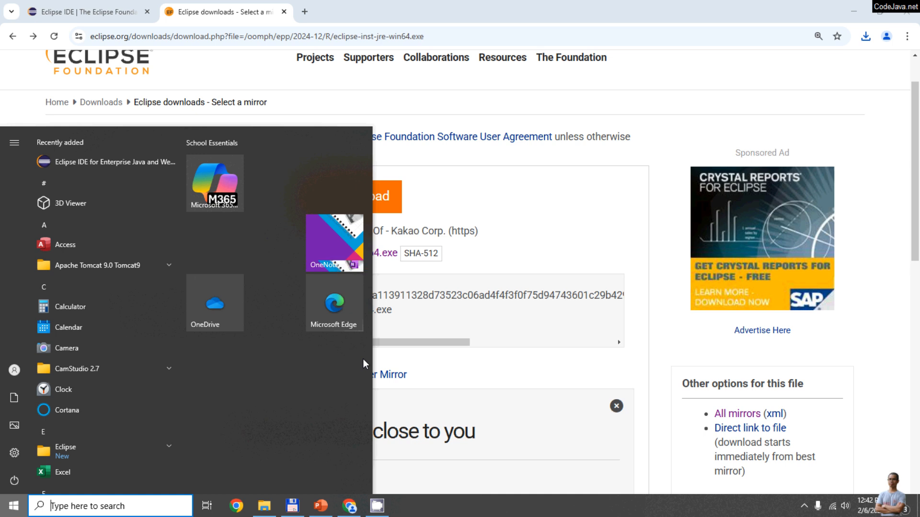
pyautogui.write('cmd')
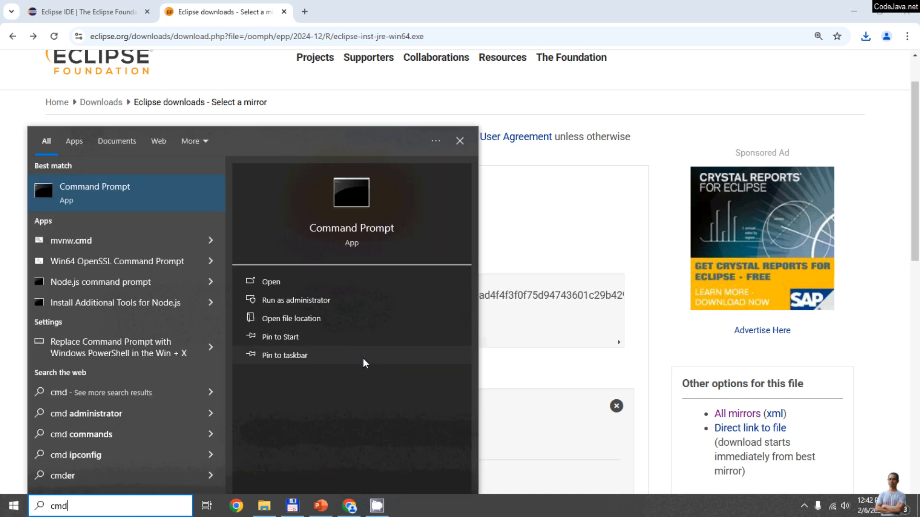
pyautogui.click(106, 195)
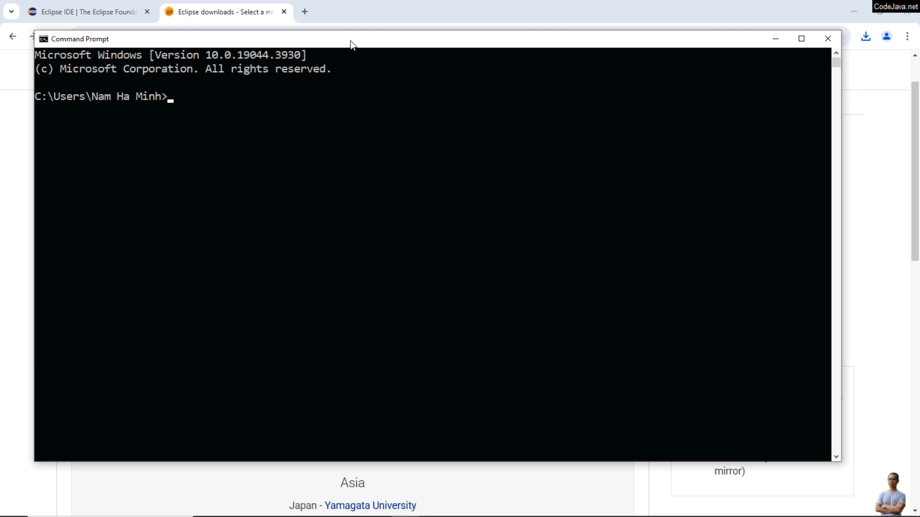
# Change into the Downloads folder and list its contents with dir
pyautogui.write('cd Down')
pyautogui.press('Tab')
pyautogui.press('Return')
pyautogui.write('dir')
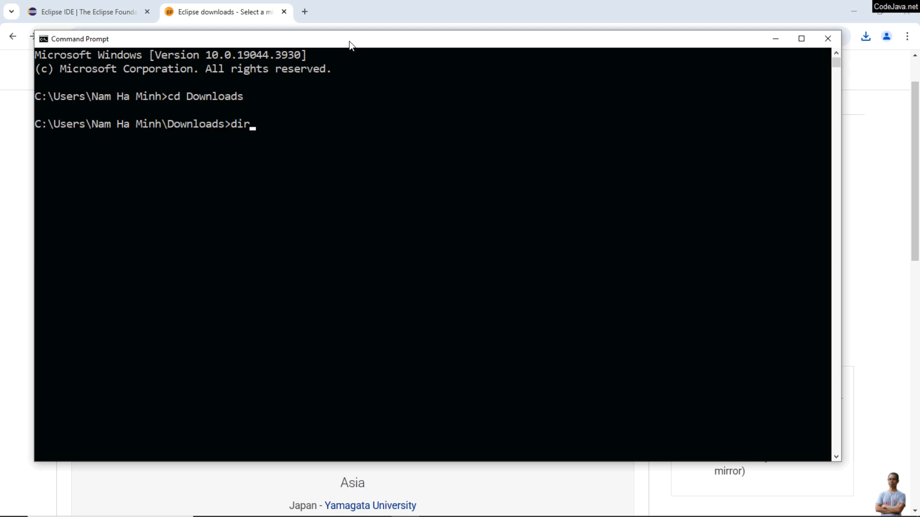
pyautogui.press('Return')
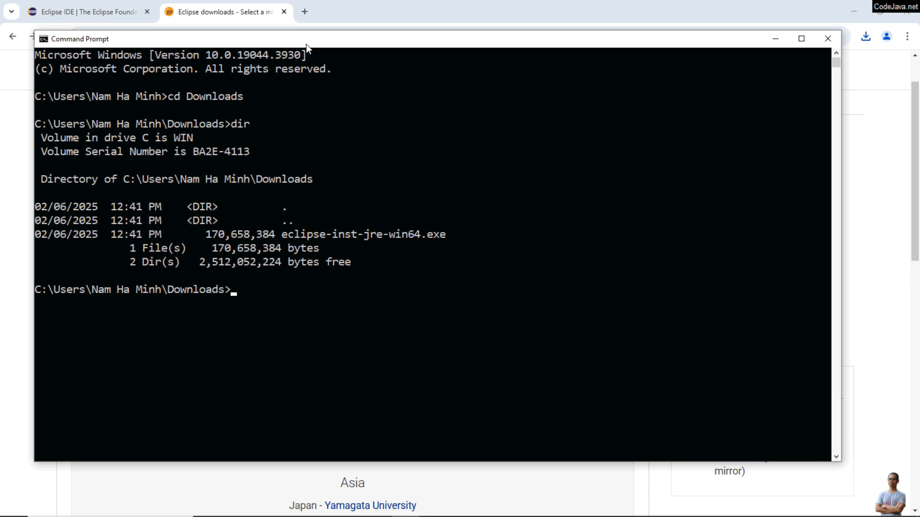
# Compute the SHA-512 hash of eclipse-inst-jre-win64.exe with certutil -hashfile in the Downloads folder
pyautogui.moveTo(306, 44); pyautogui.dragTo(313, 34)
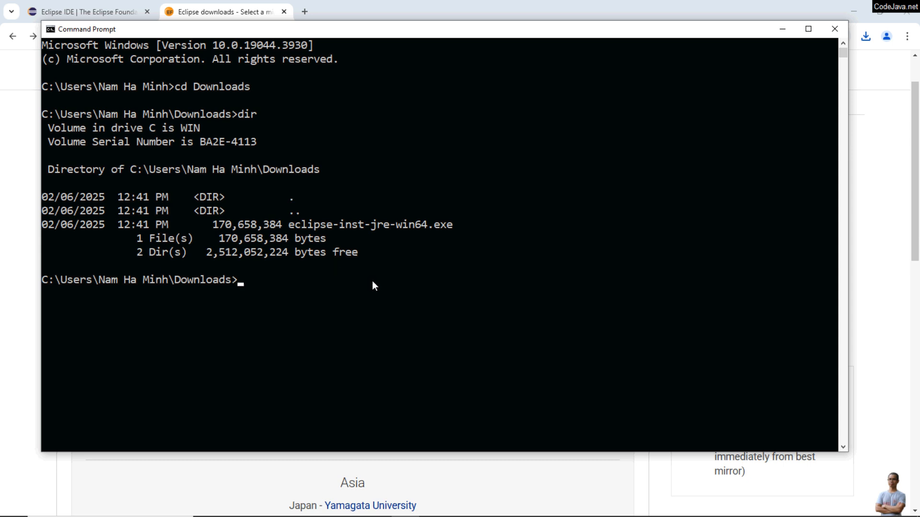
pyautogui.write('certutil -hash')
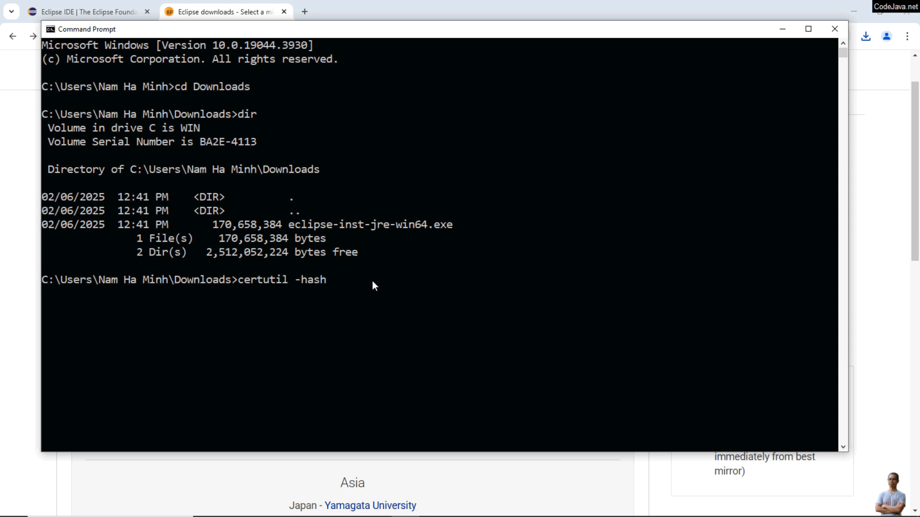
pyautogui.write('file ecl')
pyautogui.press('Tab')
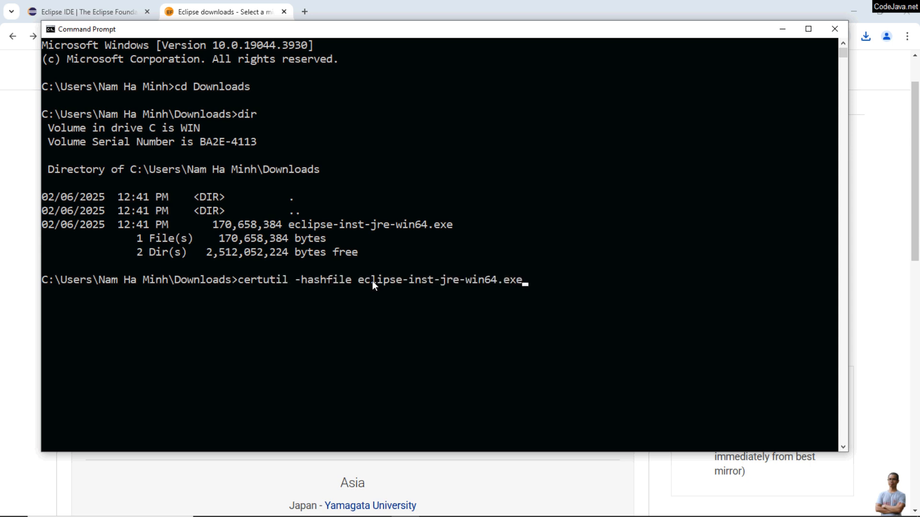
pyautogui.write('SHA512')
pyautogui.press('Return')
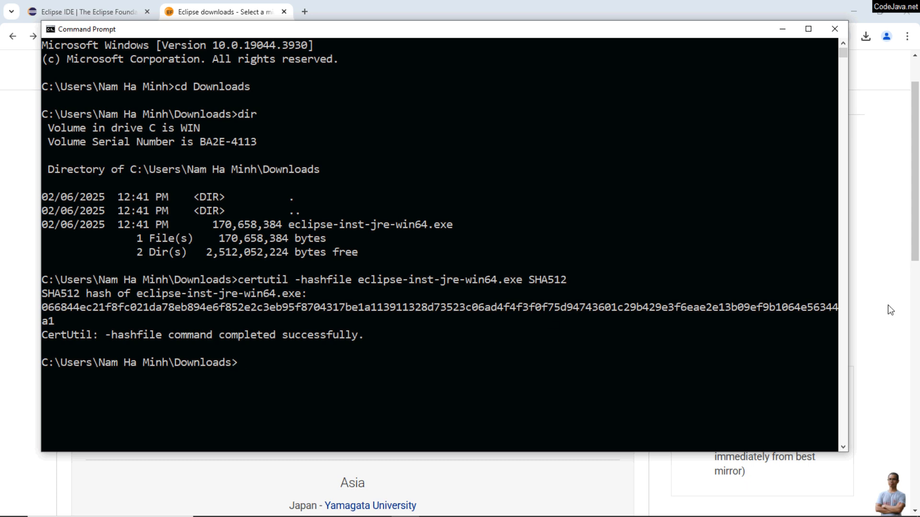
# Compare the computed hash with the SHA-512 checksum shown on the download page, then return to the Downloads folder
pyautogui.moveTo(852, 263); pyautogui.dragTo(886, 252)
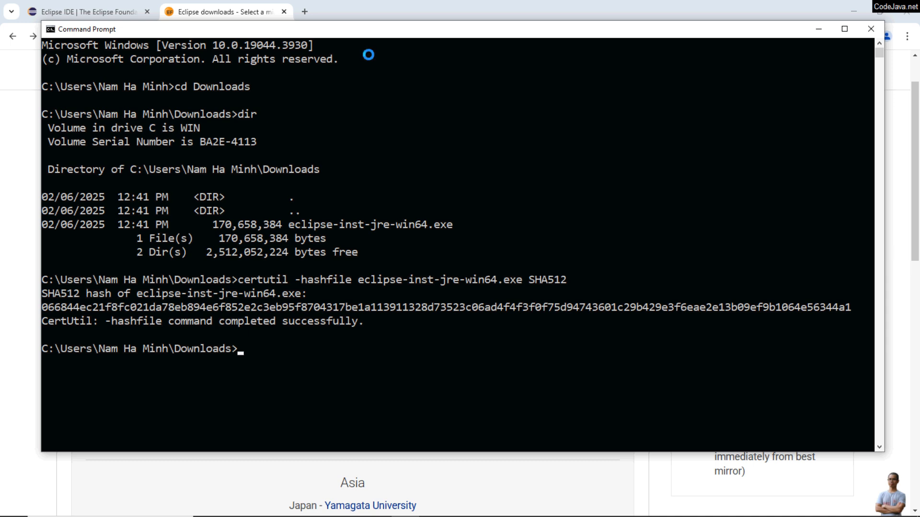
pyautogui.moveTo(339, 35); pyautogui.dragTo(558, 111)
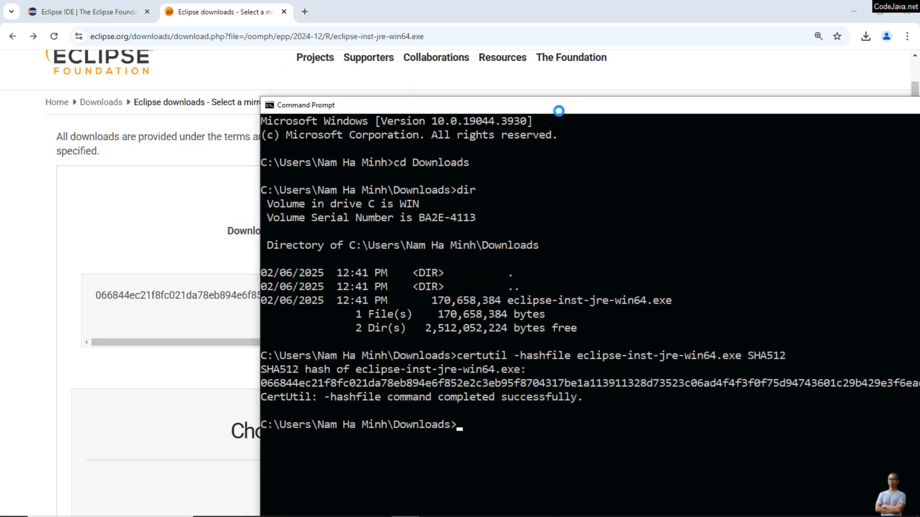
pyautogui.click(121, 296)
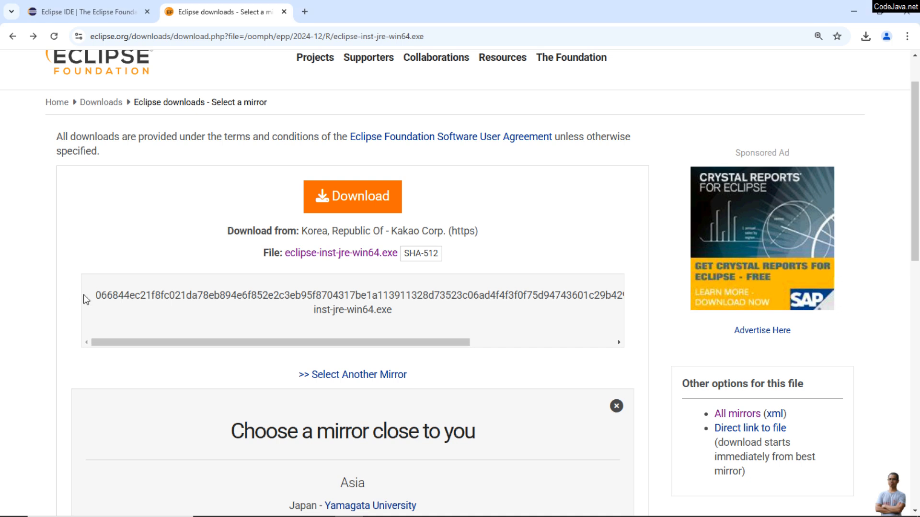
pyautogui.hotkey('alt', 'Tab')
pyautogui.click(173, 315)
pyautogui.moveTo(183, 343); pyautogui.dragTo(460, 361)
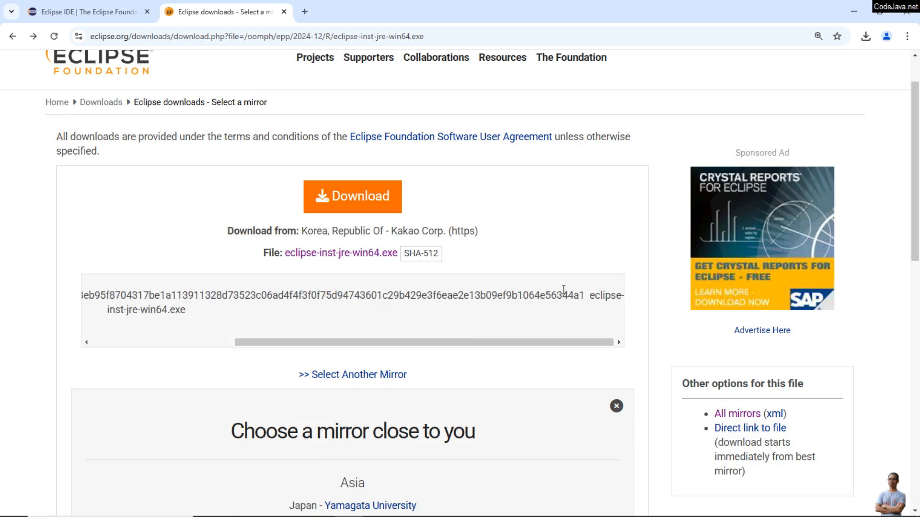
pyautogui.hotkey('alt', 'Tab')
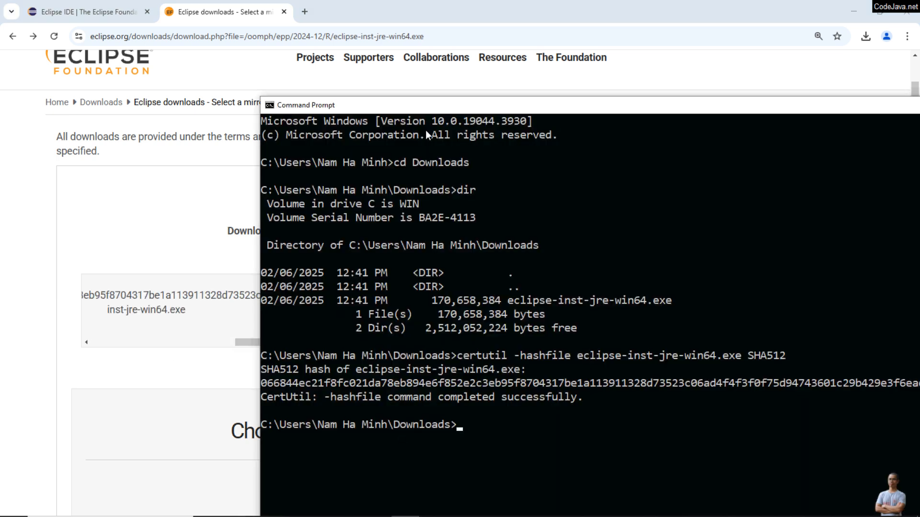
pyautogui.moveTo(425, 105); pyautogui.dragTo(246, 59)
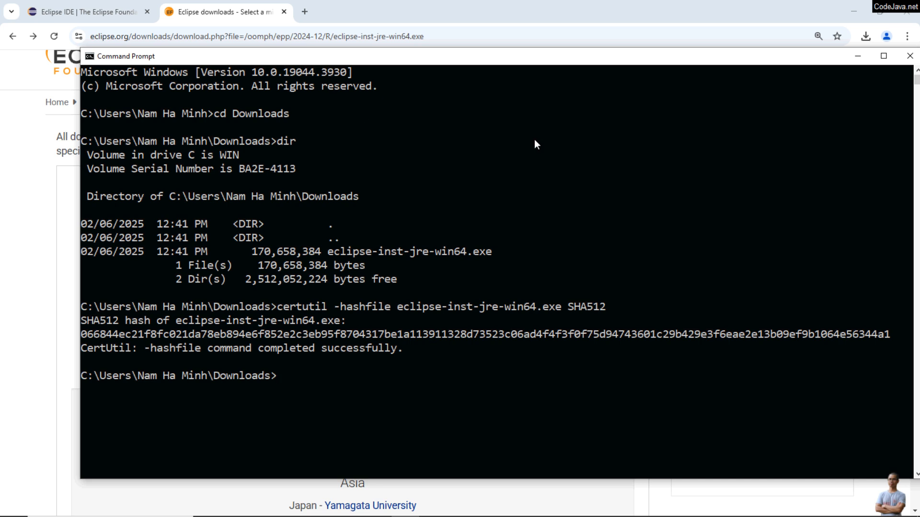
pyautogui.hotkey('alt', 'Tab')
pyautogui.hotkey('alt', 'Tab')
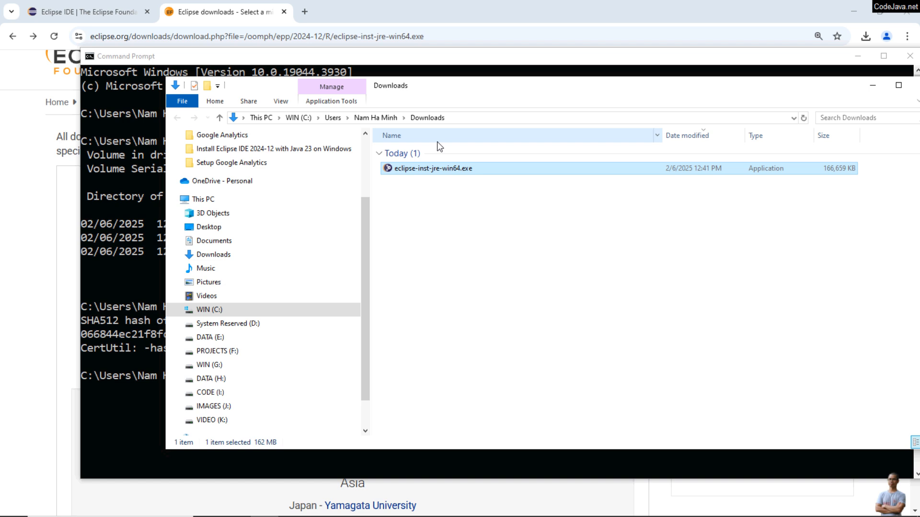
# Run the downloaded installer and choose Eclipse IDE for Enterprise Java and Web Developers
pyautogui.doubleClick(459, 168)
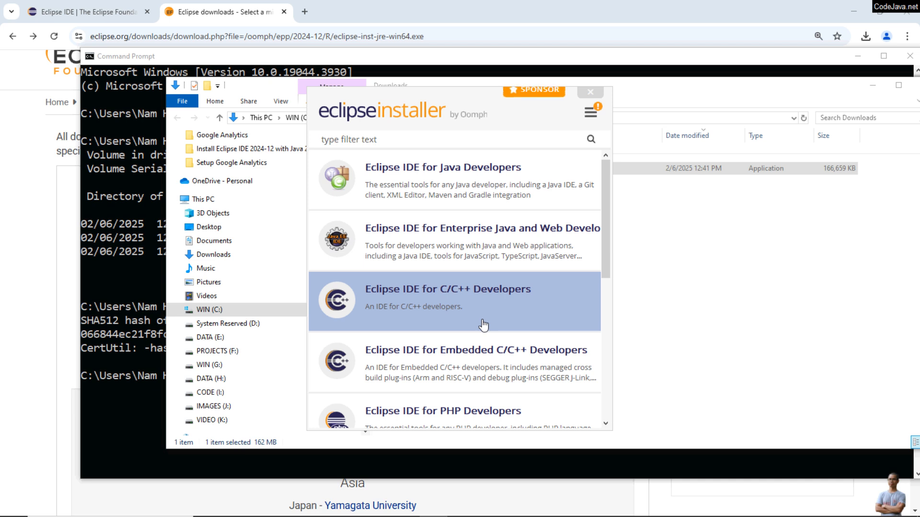
pyautogui.scroll(-3, 483, 326)
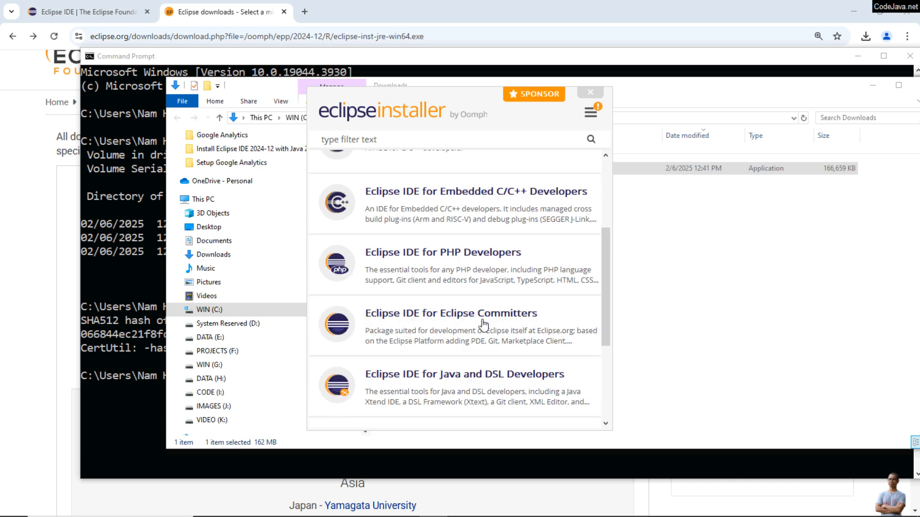
pyautogui.scroll(3, 483, 325)
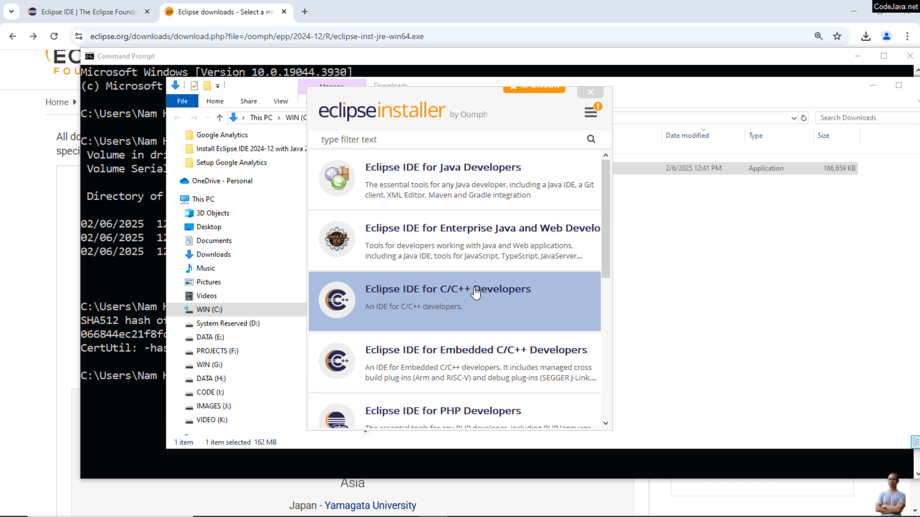
pyautogui.scroll(-3, 499, 320)
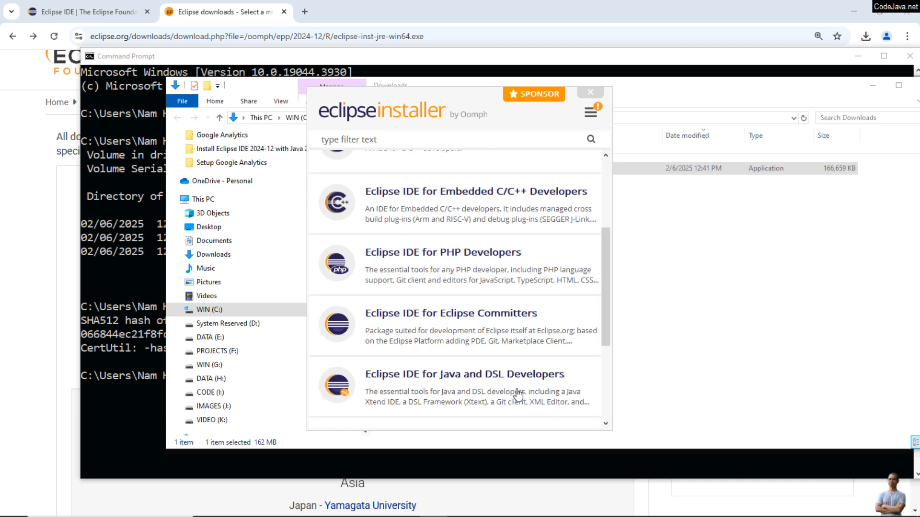
pyautogui.scroll(3, 517, 394)
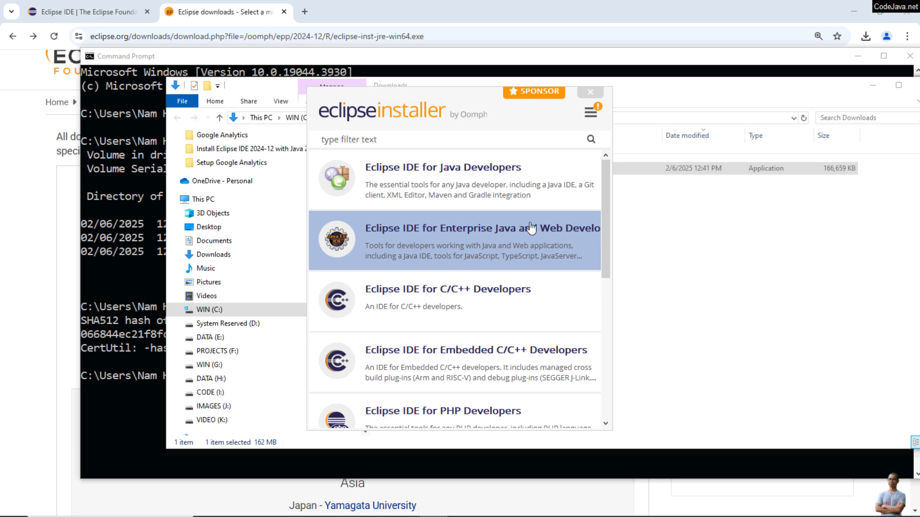
pyautogui.moveTo(610, 177); pyautogui.dragTo(737, 178)
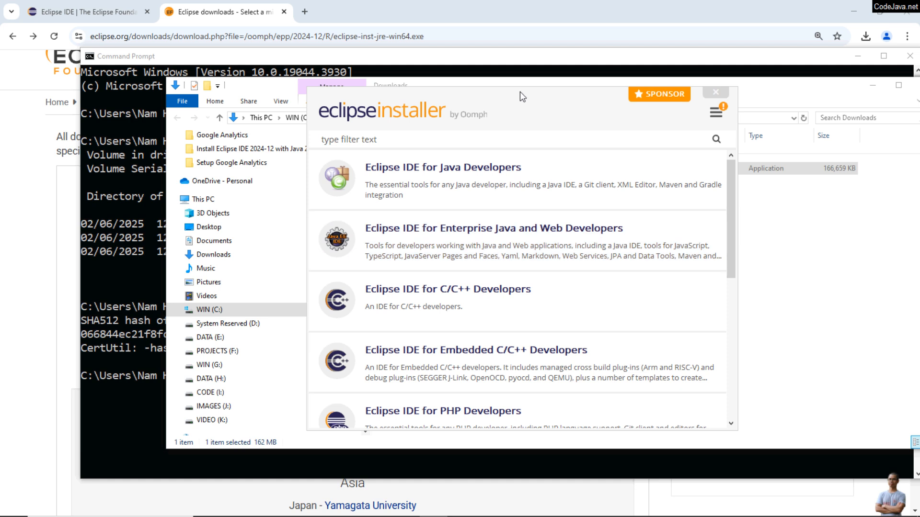
pyautogui.moveTo(520, 96); pyautogui.dragTo(422, 51)
pyautogui.click(391, 216)
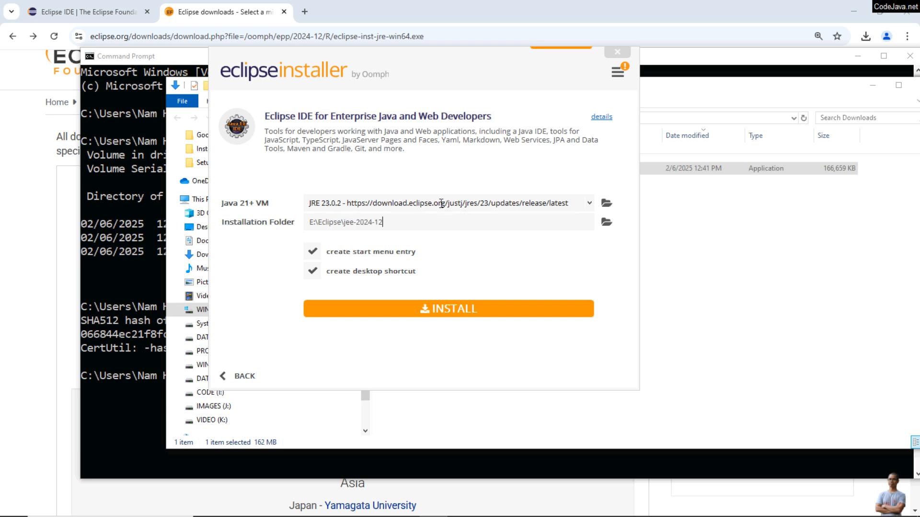
# Keep JRE 23.0.2 as the Java VM and E:\Eclipse\jee-2024-12 as installation folder, and start the installation
pyautogui.click(482, 202)
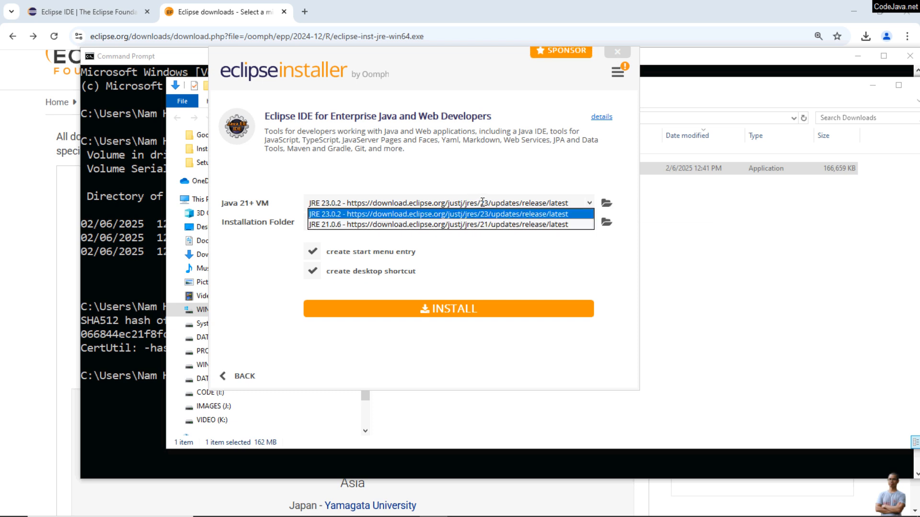
pyautogui.click(285, 178)
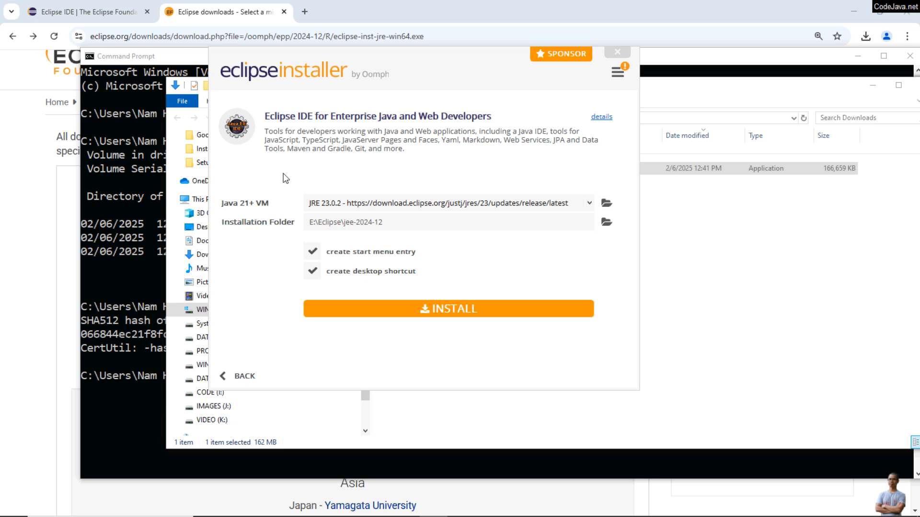
pyautogui.click(344, 199)
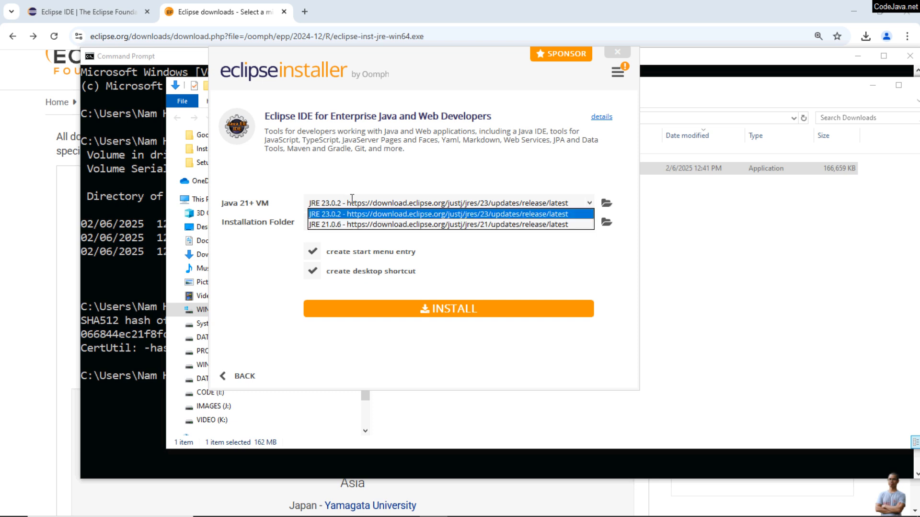
pyautogui.click(490, 214)
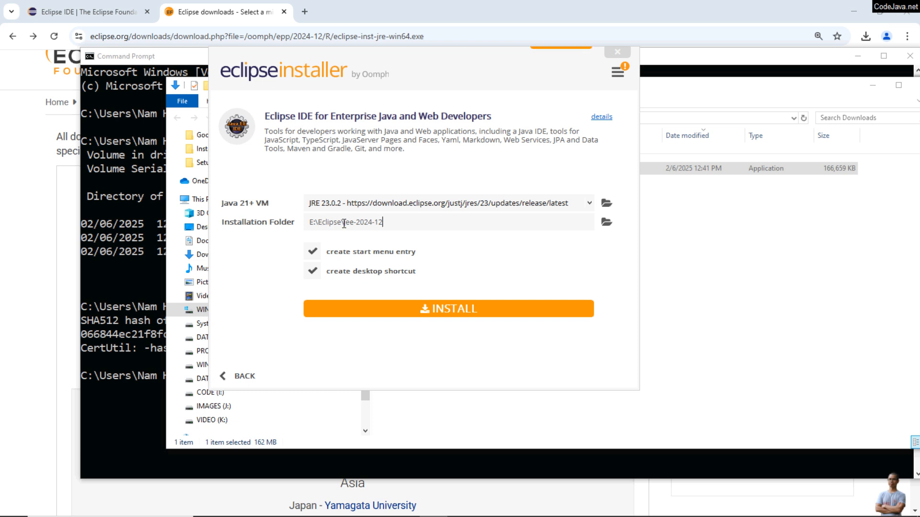
pyautogui.moveTo(344, 223); pyautogui.dragTo(384, 222)
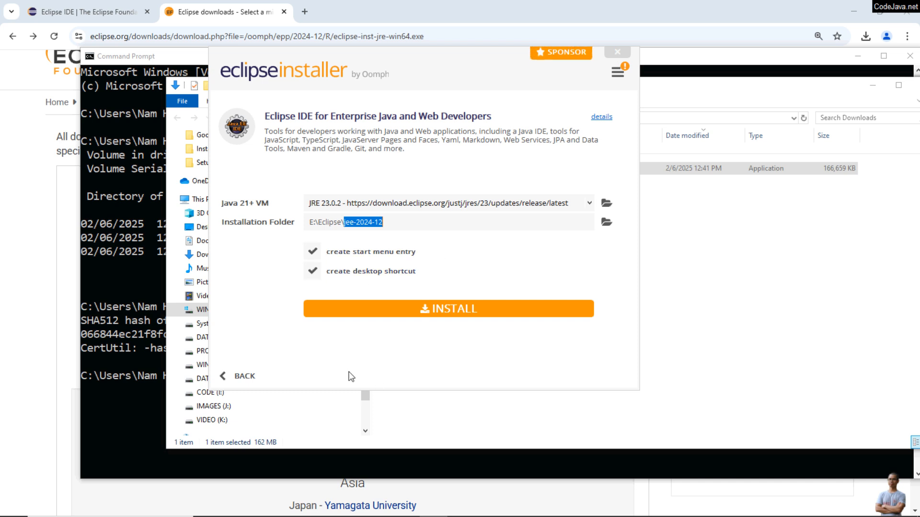
pyautogui.click(453, 311)
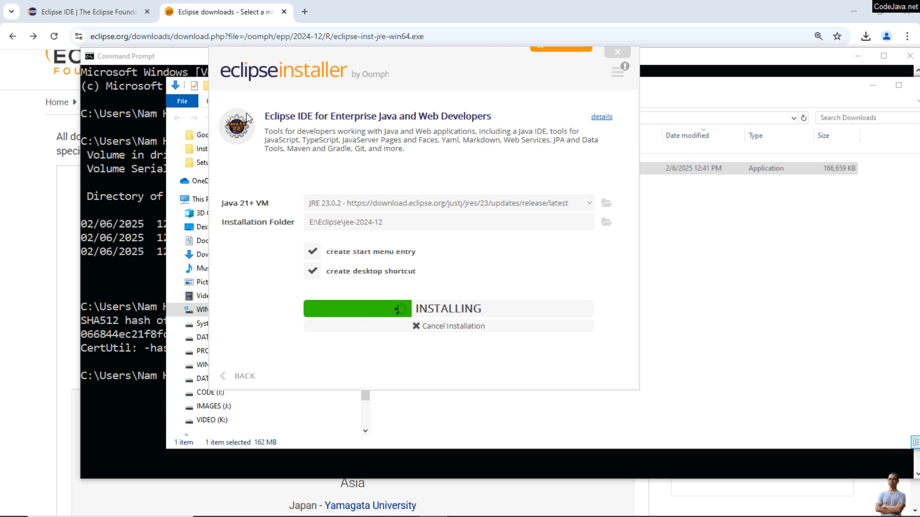
# Launch the installed Eclipse IDE with the default eclipse-workspace directory as workspace
pyautogui.moveTo(265, 116); pyautogui.dragTo(542, 119)
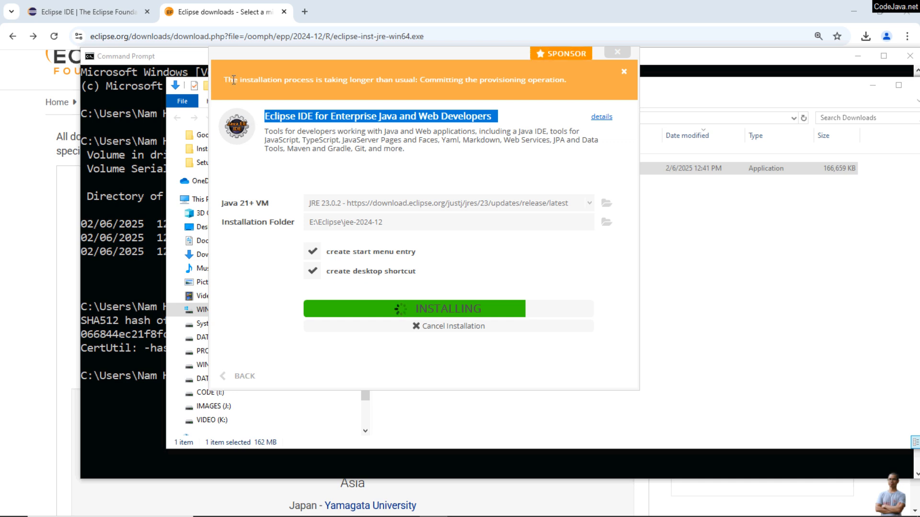
pyautogui.moveTo(273, 80); pyautogui.dragTo(478, 86)
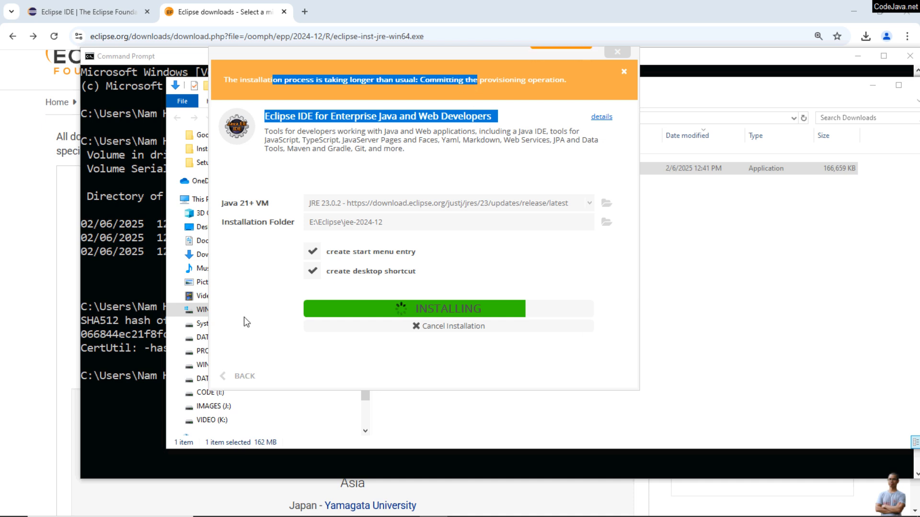
pyautogui.click(256, 322)
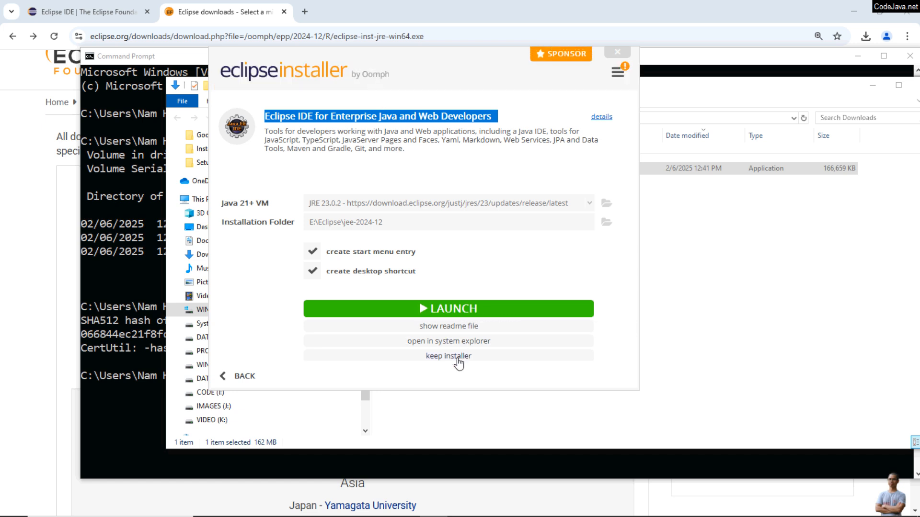
pyautogui.click(443, 313)
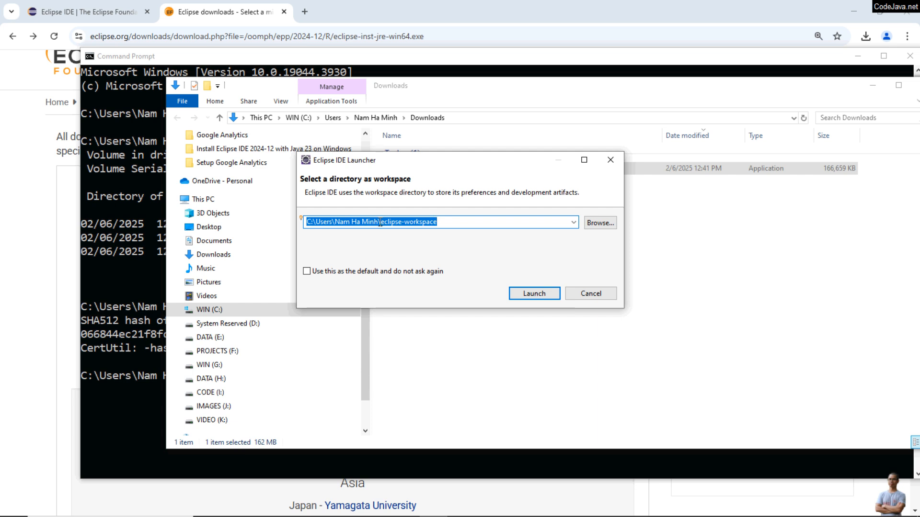
pyautogui.moveTo(379, 222); pyautogui.dragTo(462, 220)
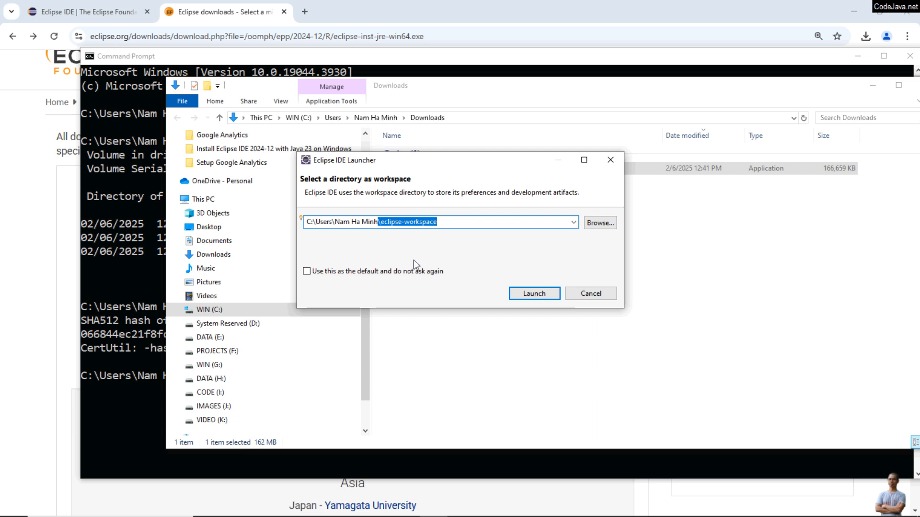
pyautogui.click(536, 294)
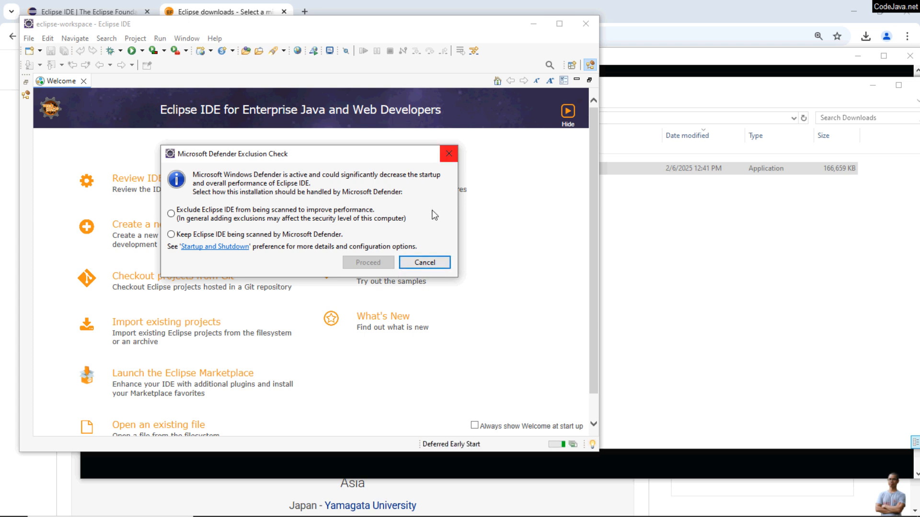
# Exclude Eclipse IDE from Microsoft Defender scanning, proceed, and maximize the IDE window
pyautogui.click(176, 215)
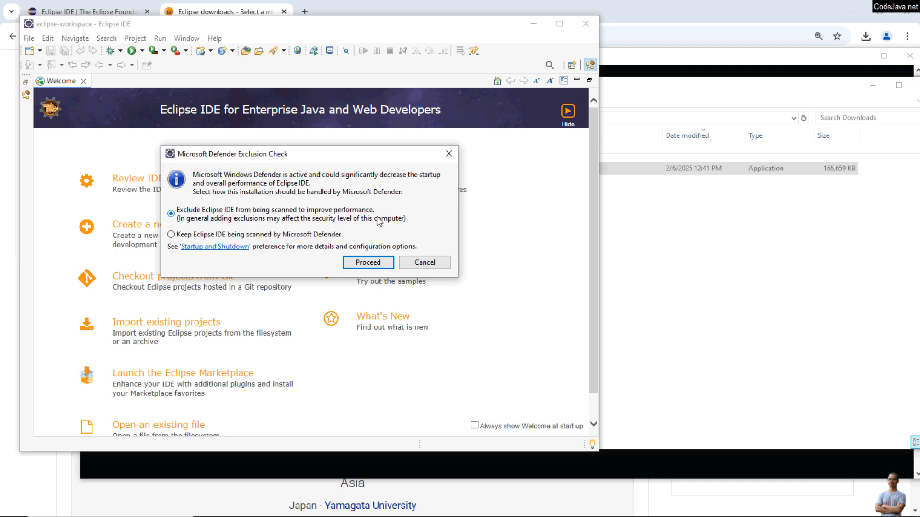
pyautogui.click(372, 260)
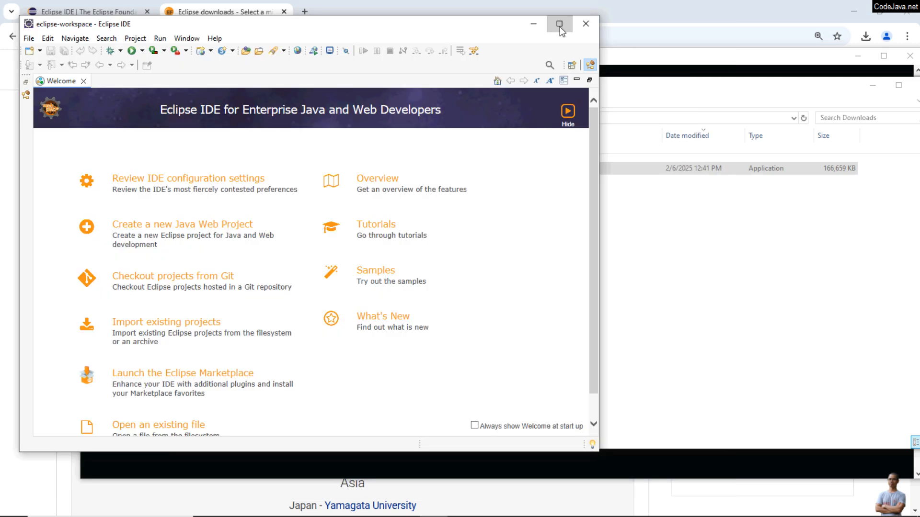
pyautogui.click(558, 24)
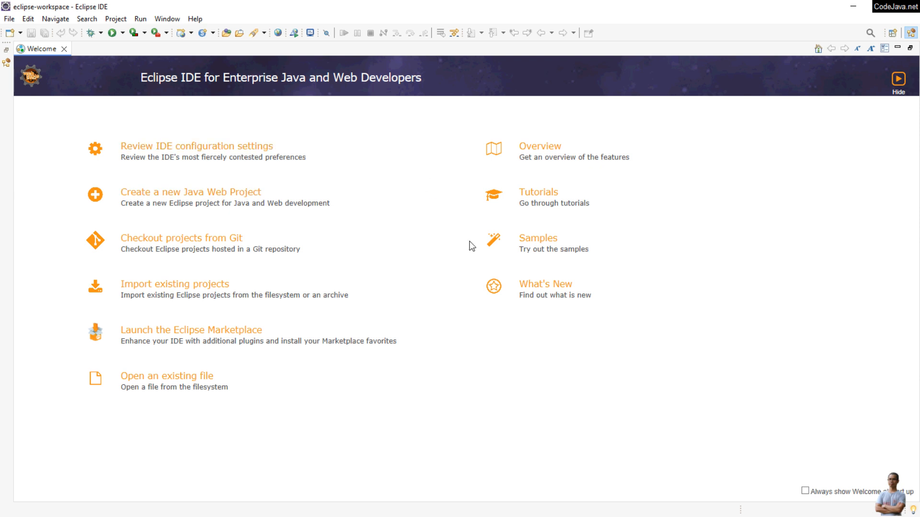
# Close the Welcome page and open the About Eclipse IDE dialog to check the installed version
pyautogui.click(64, 50)
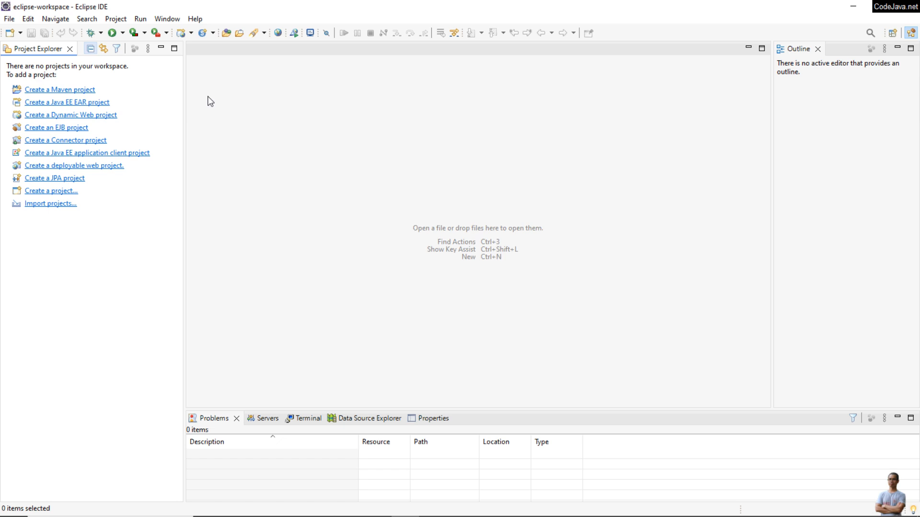
pyautogui.click(195, 19)
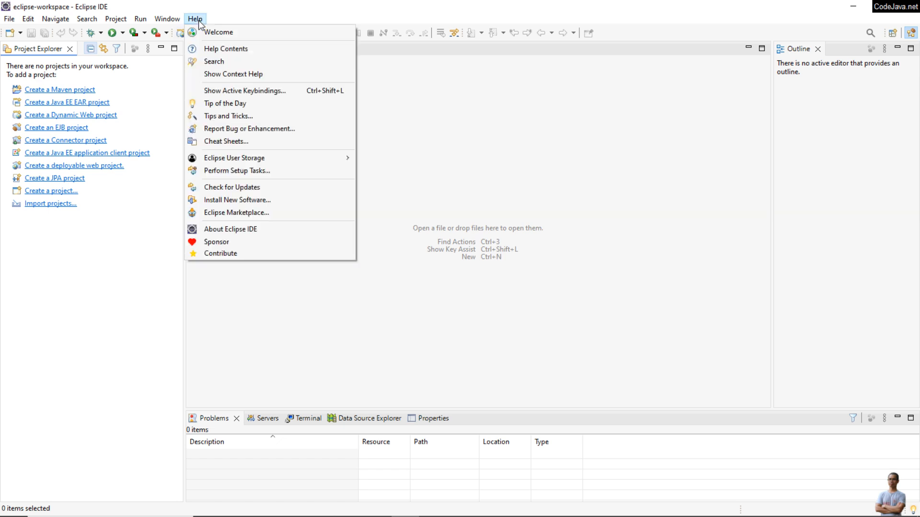
pyautogui.click(238, 230)
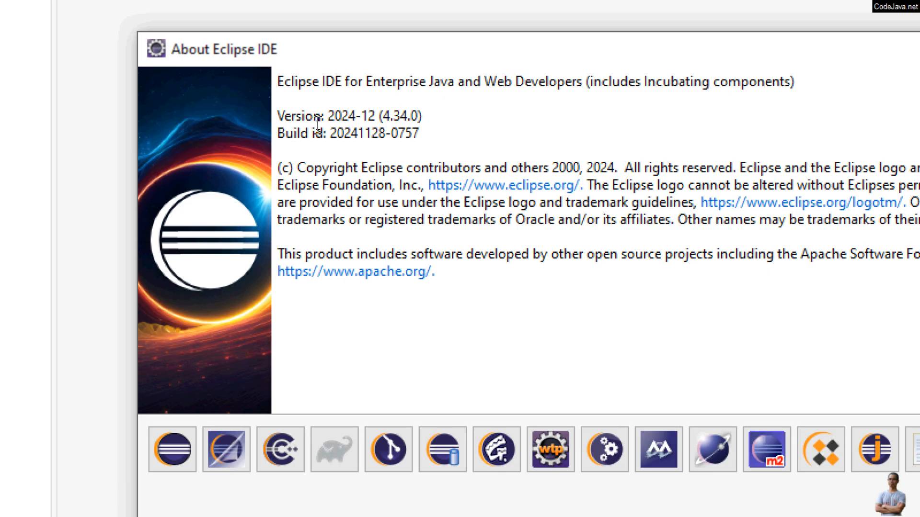
pyautogui.moveTo(329, 119); pyautogui.dragTo(427, 119)
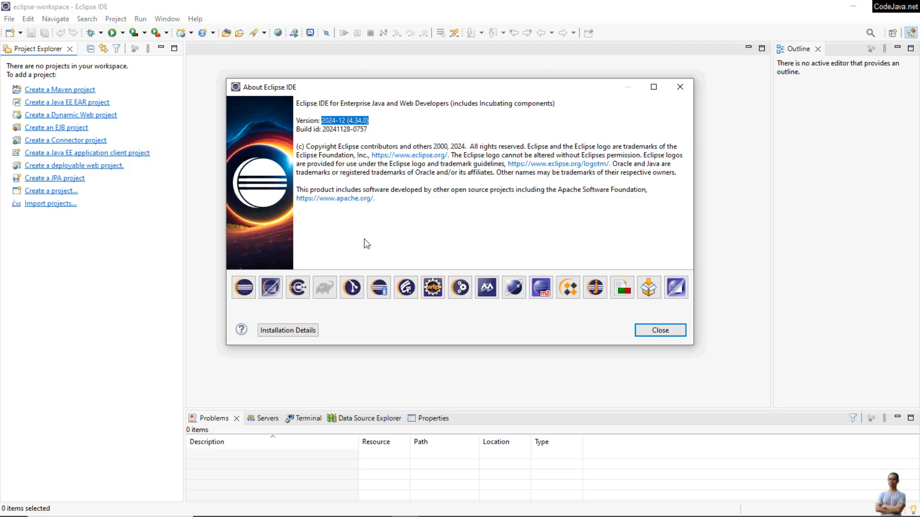
# Open the installation details' Configuration and examine the -vm entry to see which Java runtime runs the IDE, then close the dialogs
pyautogui.click(288, 330)
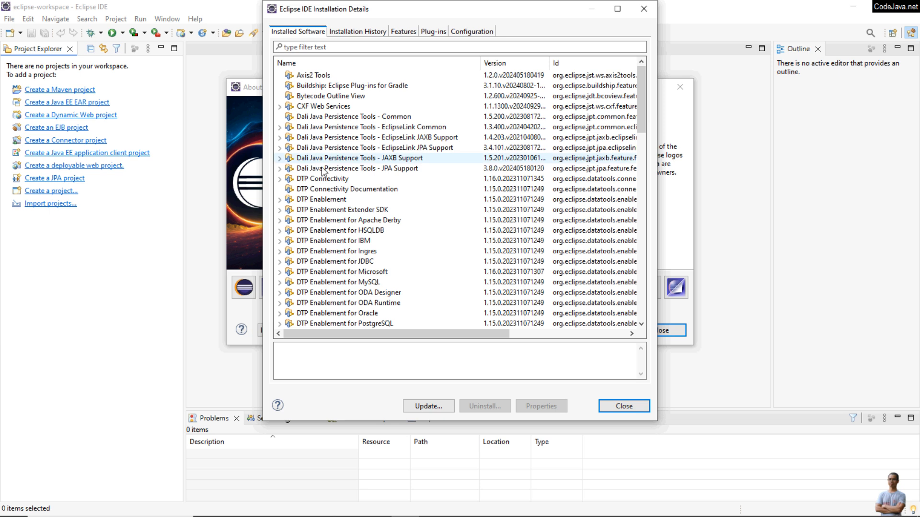
pyautogui.click(471, 32)
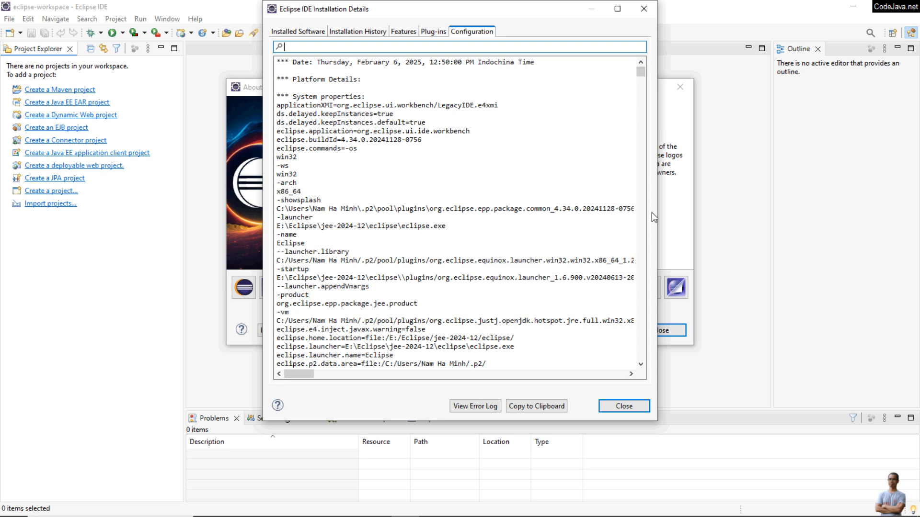
pyautogui.moveTo(656, 213); pyautogui.dragTo(900, 215)
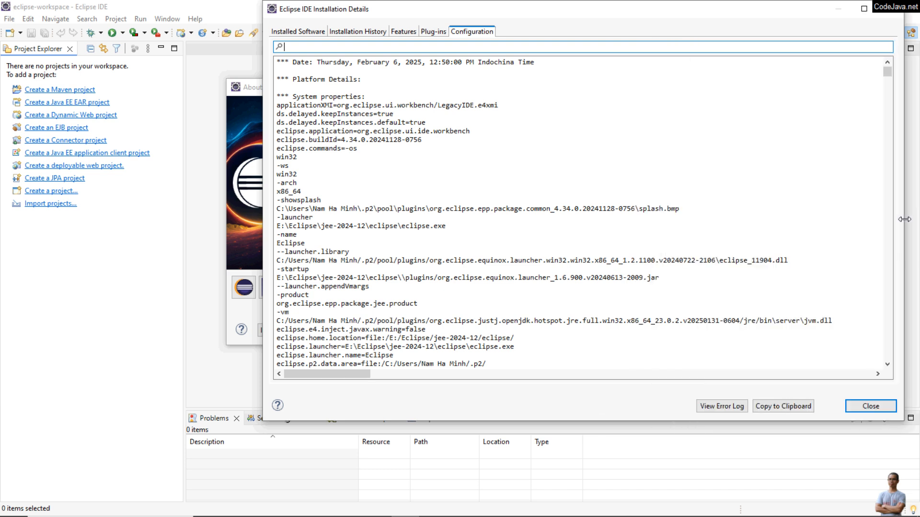
pyautogui.doubleClick(285, 312)
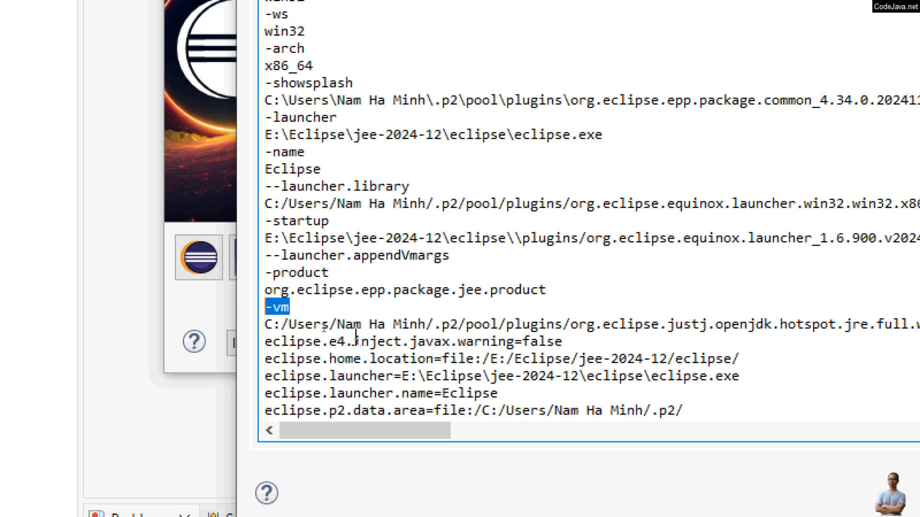
pyautogui.moveTo(305, 325); pyautogui.dragTo(919, 317)
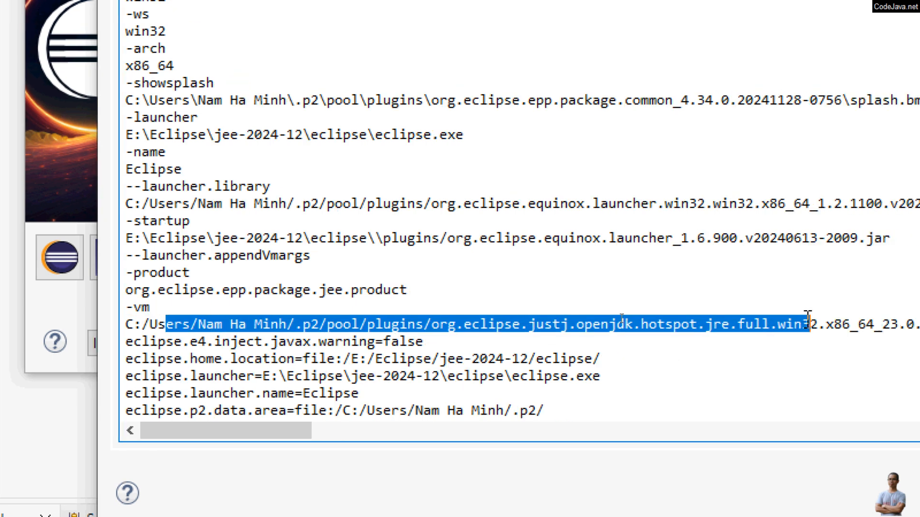
pyautogui.moveTo(808, 318); pyautogui.dragTo(919, 334)
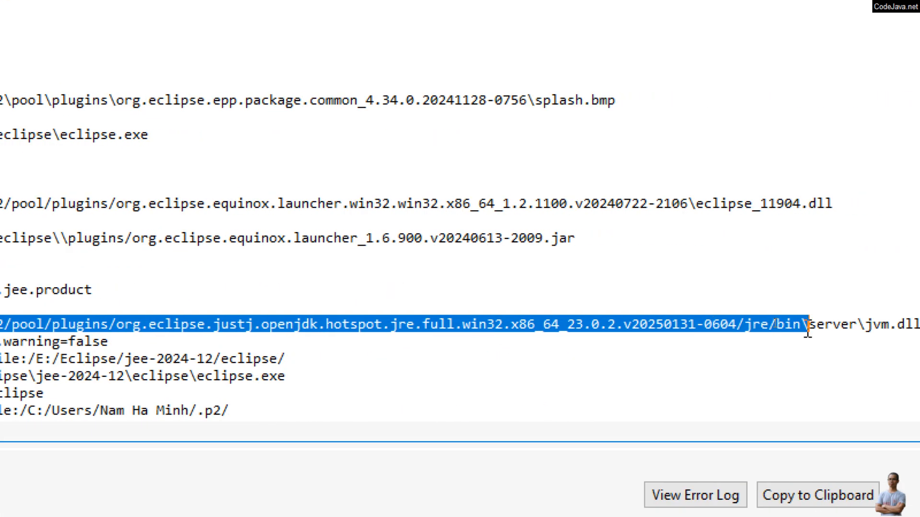
pyautogui.click(523, 324)
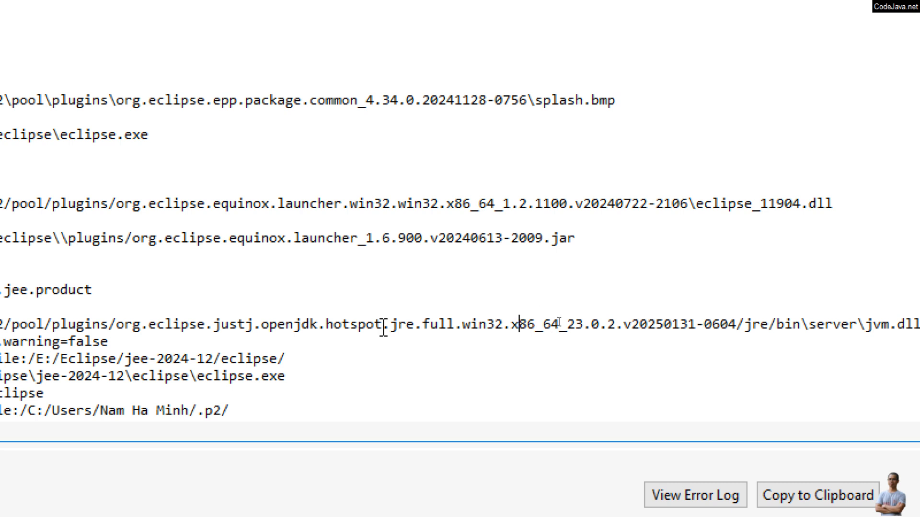
pyautogui.moveTo(397, 325); pyautogui.dragTo(424, 325)
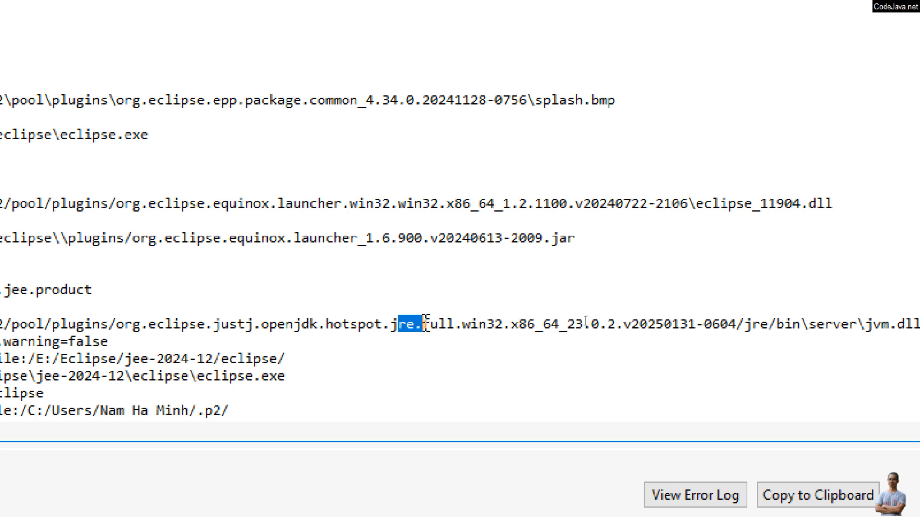
pyautogui.moveTo(567, 324); pyautogui.dragTo(623, 326)
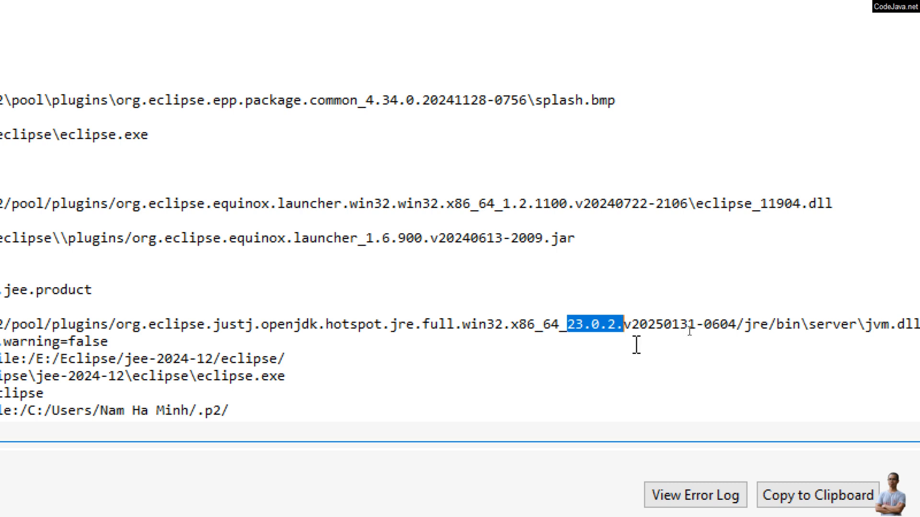
pyautogui.click(865, 404)
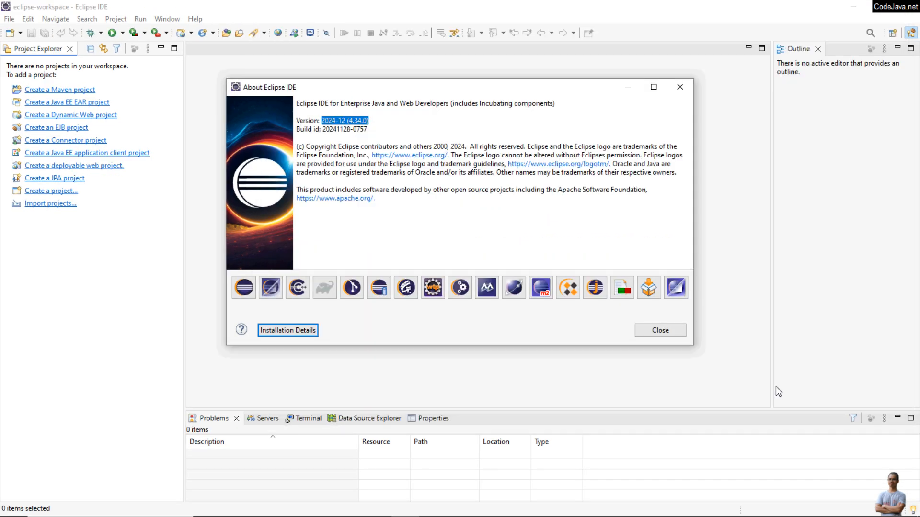
pyautogui.click(673, 331)
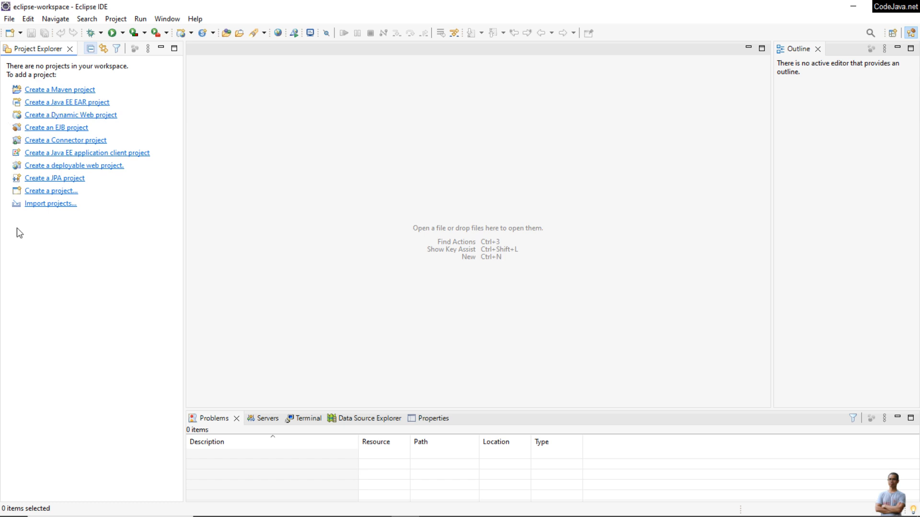
# Create a Java project named HelloWorld without a module-info.java file and open the Java perspective
pyautogui.click(10, 19)
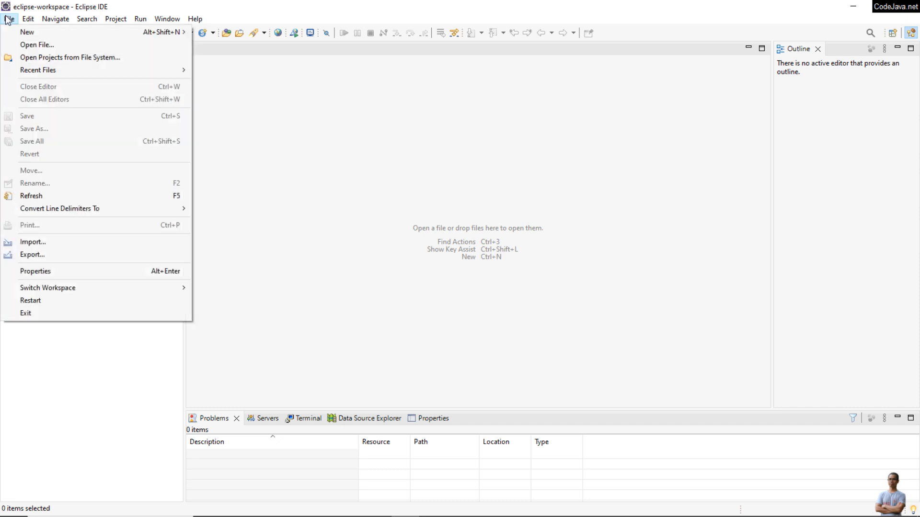
pyautogui.moveTo(20, 32)
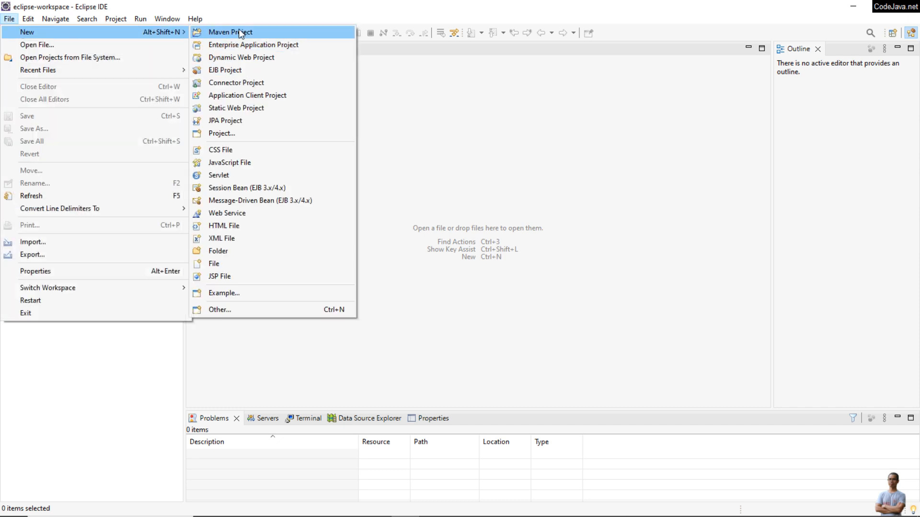
pyautogui.click(228, 133)
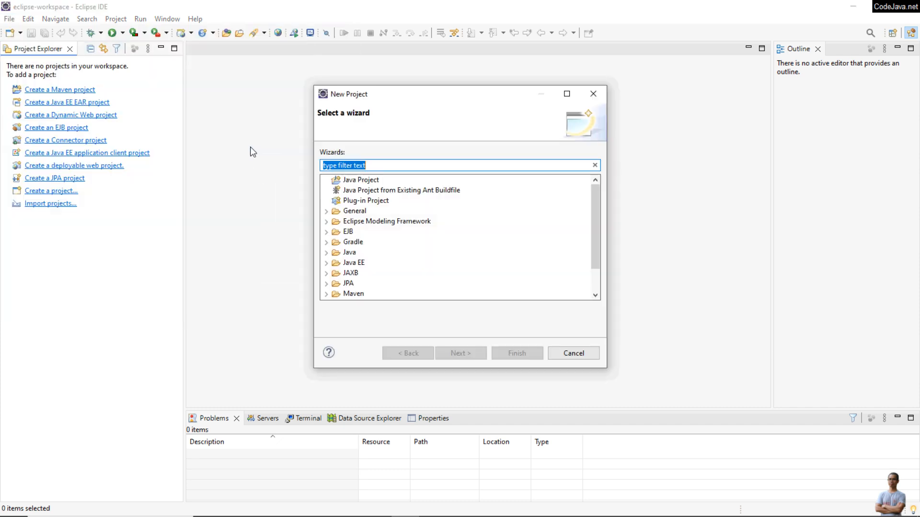
pyautogui.click(352, 179)
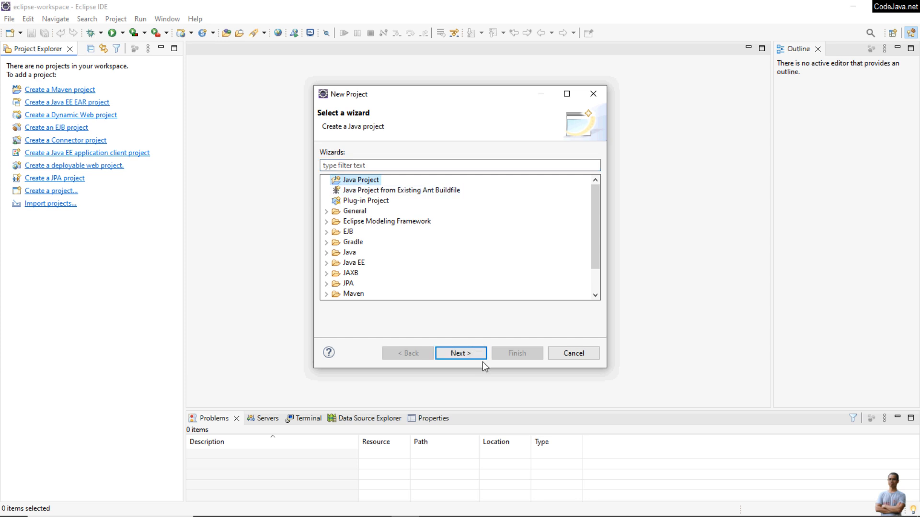
pyautogui.click(481, 353)
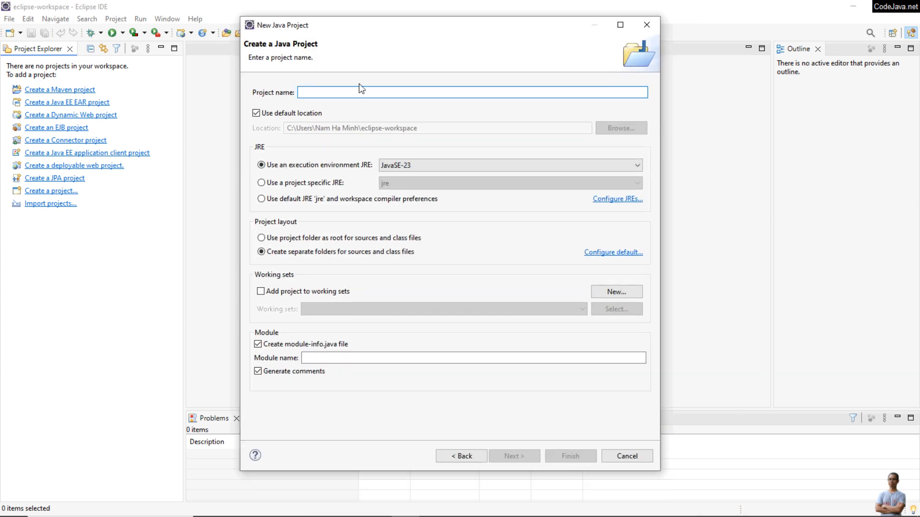
pyautogui.write('HelloWorld')
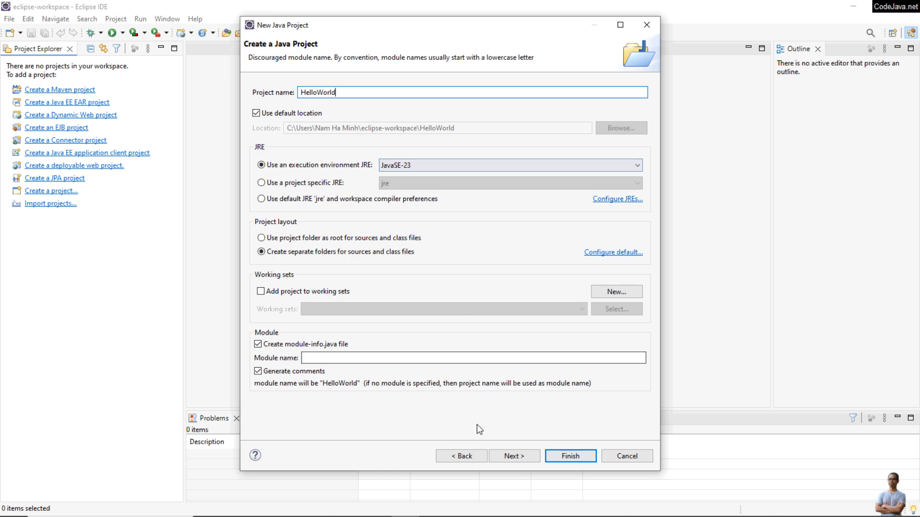
pyautogui.click(258, 343)
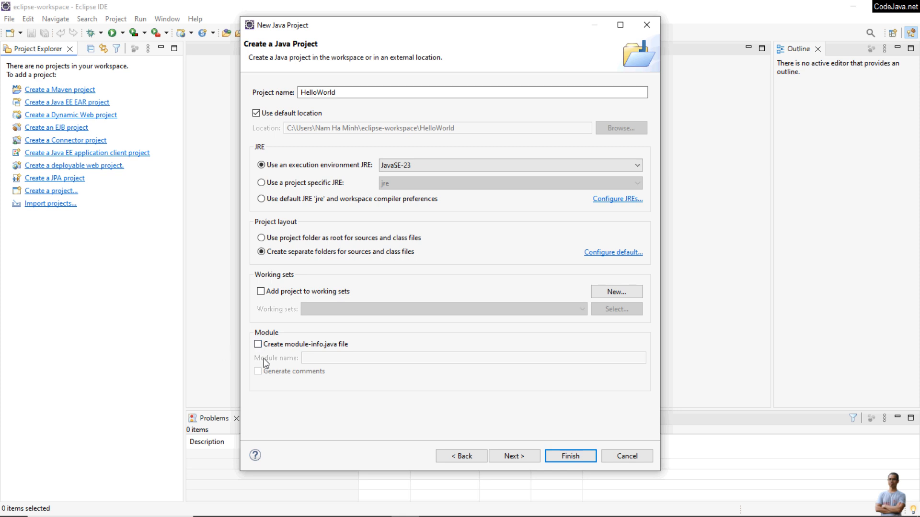
pyautogui.click(514, 456)
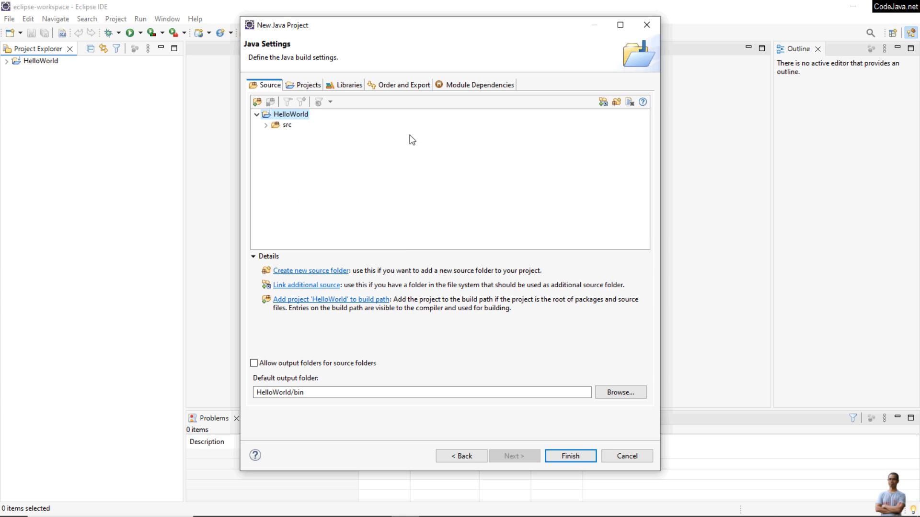
pyautogui.click(567, 457)
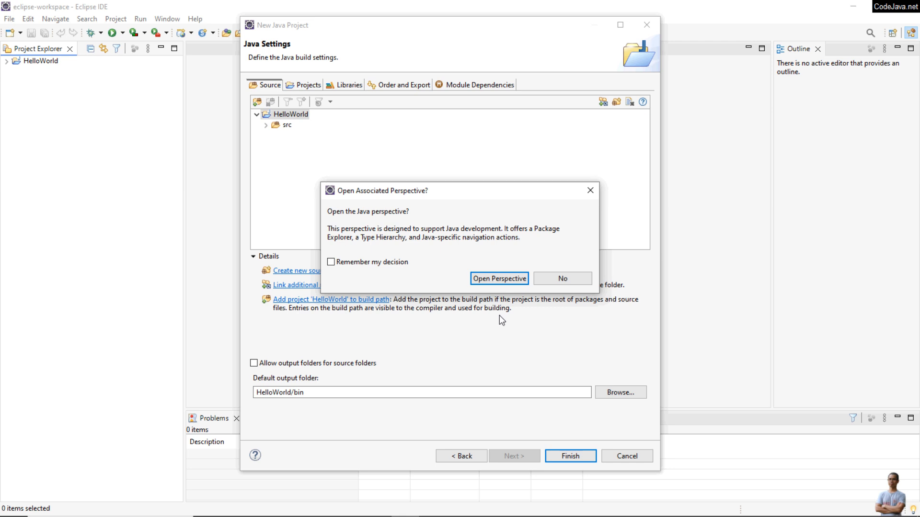
pyautogui.click(508, 282)
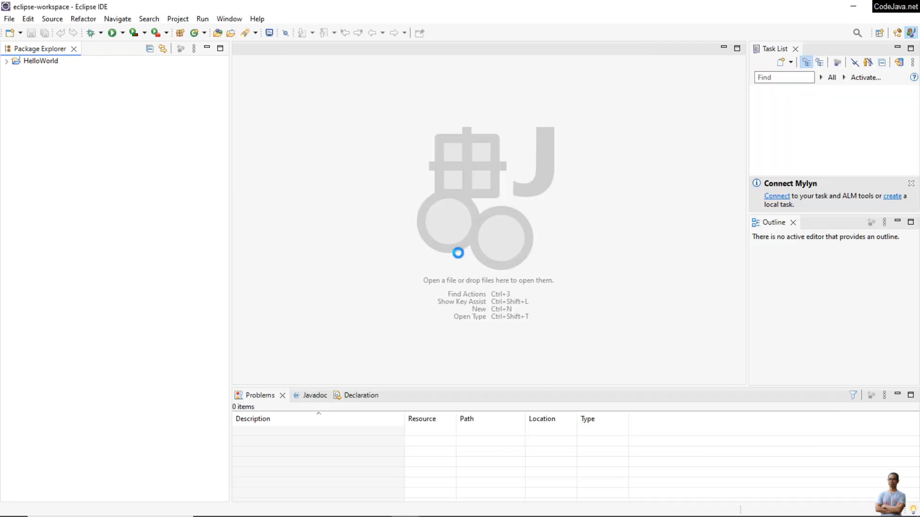
# Expand the HelloWorld project to examine its JRE System Library and src folder
pyautogui.click(38, 60)
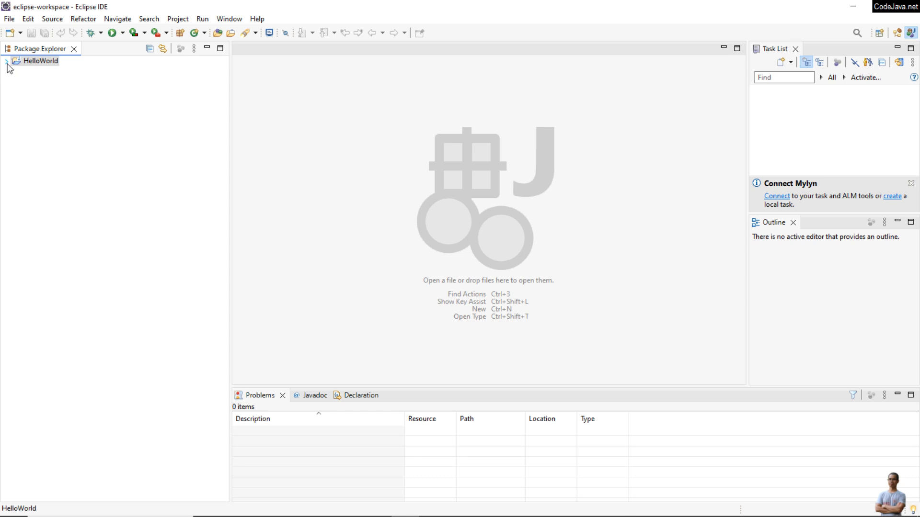
pyautogui.click(6, 61)
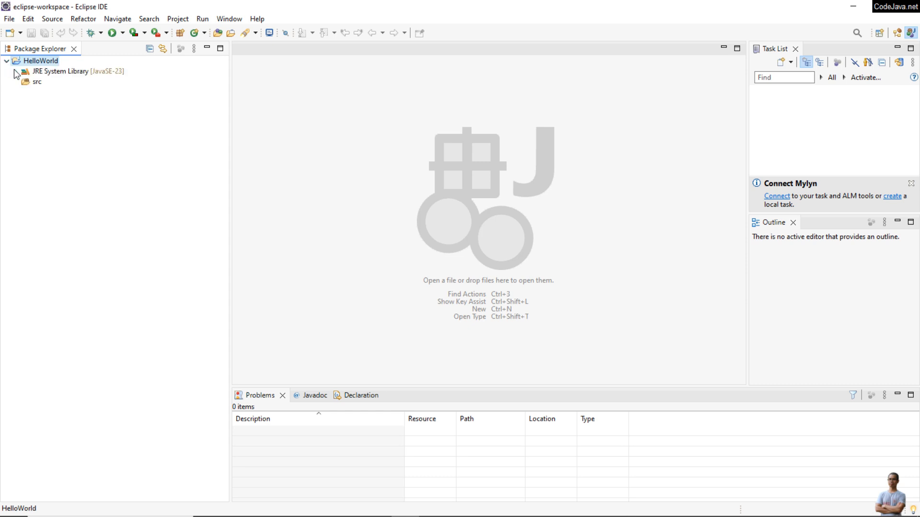
pyautogui.click(16, 70)
pyautogui.click(16, 61)
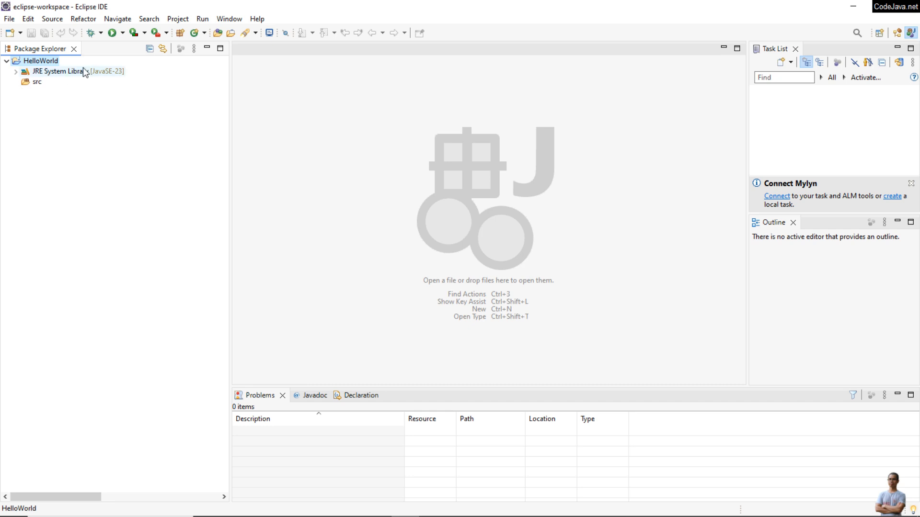
pyautogui.click(98, 73)
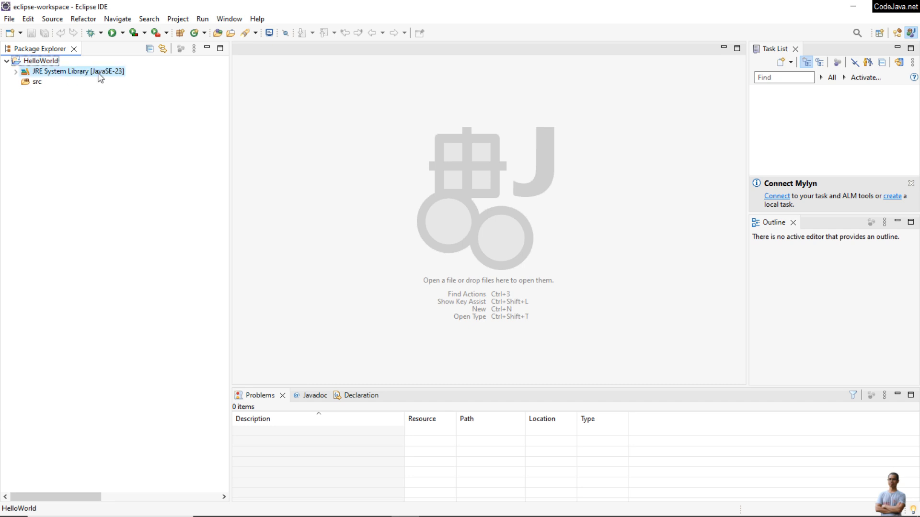
pyautogui.click(33, 85)
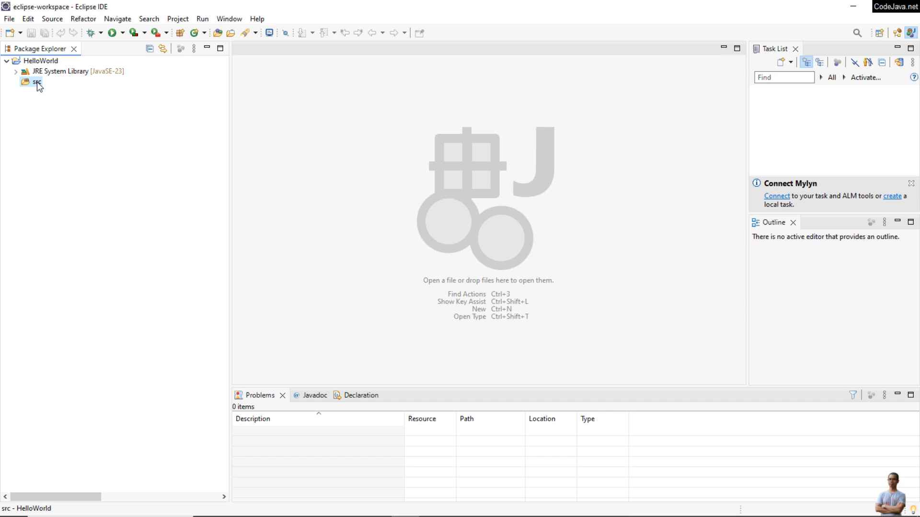
pyautogui.rightClick(38, 86)
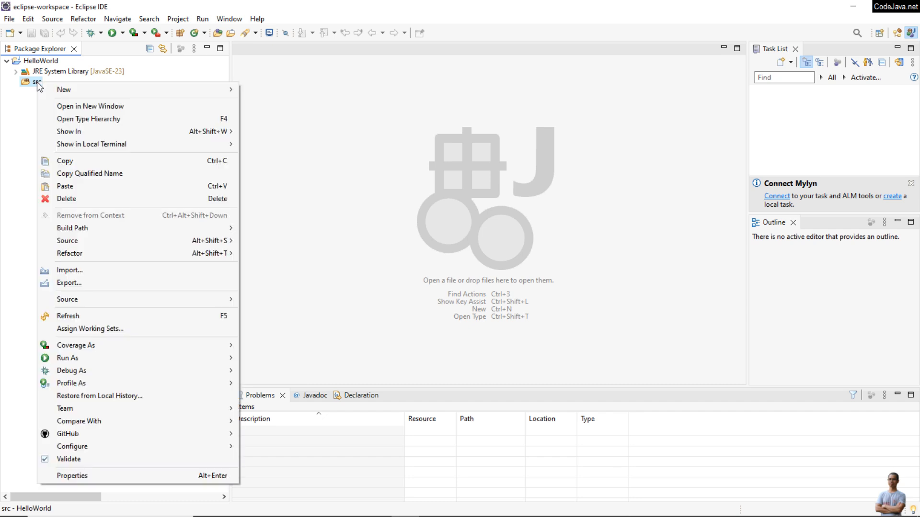
pyautogui.click(26, 103)
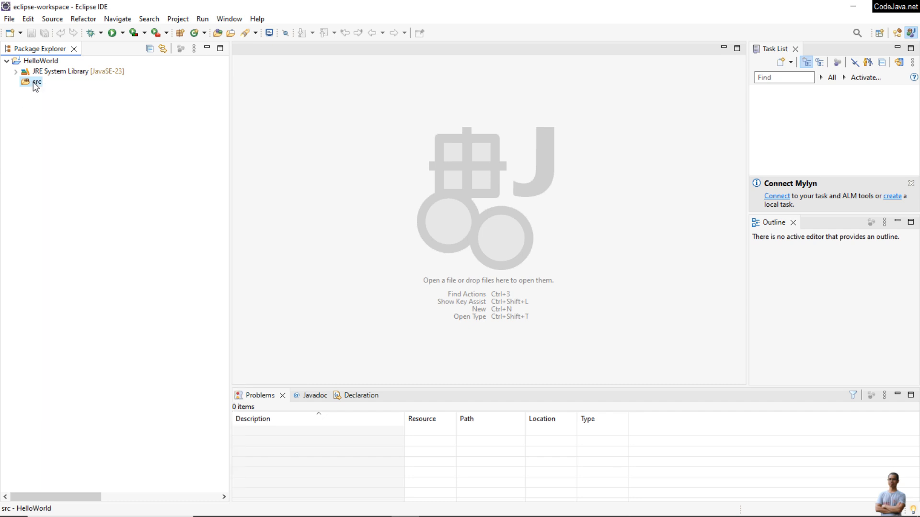
pyautogui.rightClick(33, 83)
pyautogui.click(25, 124)
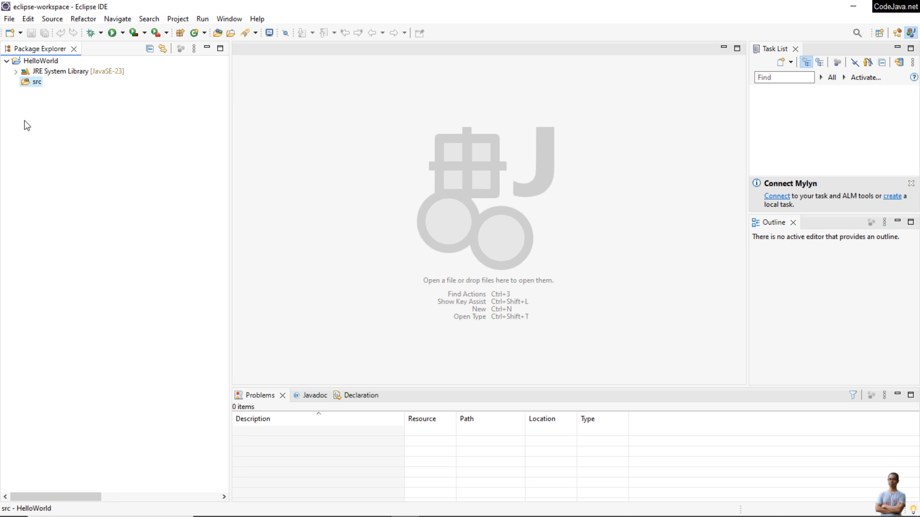
# Create a public class Main in package net.codejava inside src, with a public static void main method stub
pyautogui.rightClick(39, 87)
pyautogui.moveTo(103, 91)
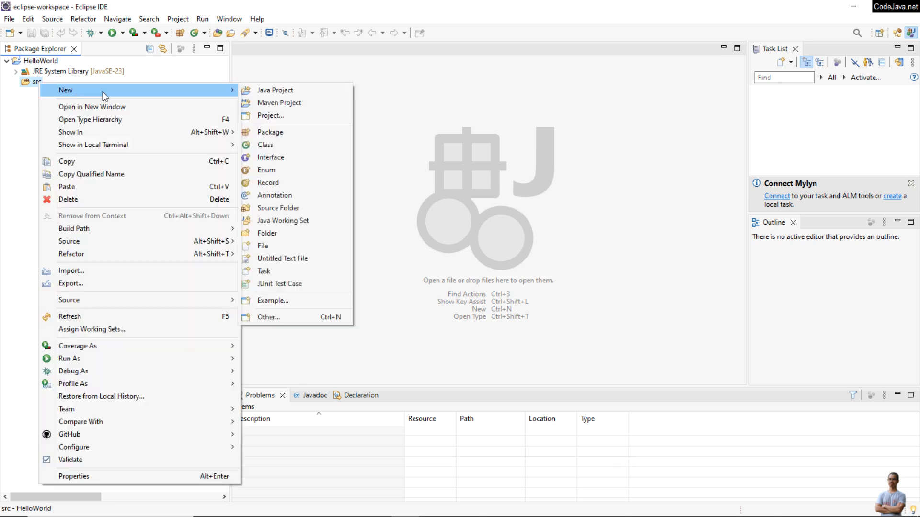
pyautogui.click(281, 149)
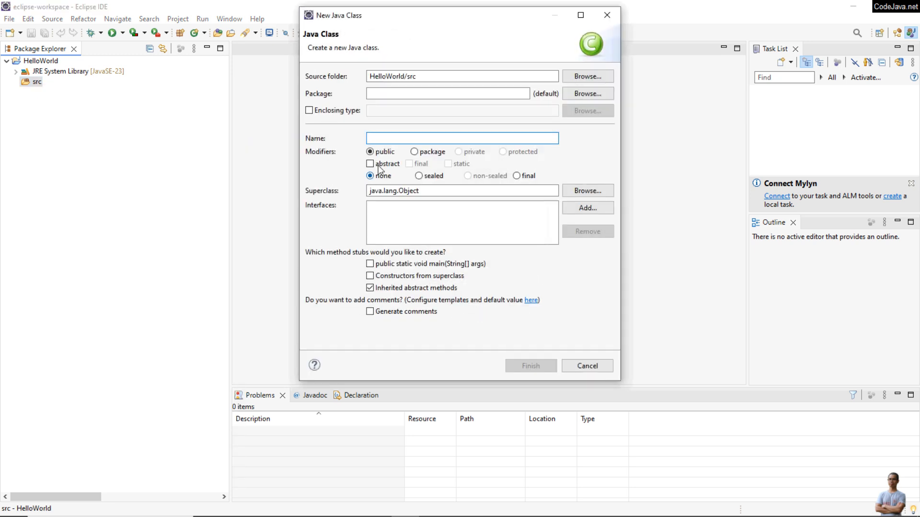
pyautogui.write('Main')
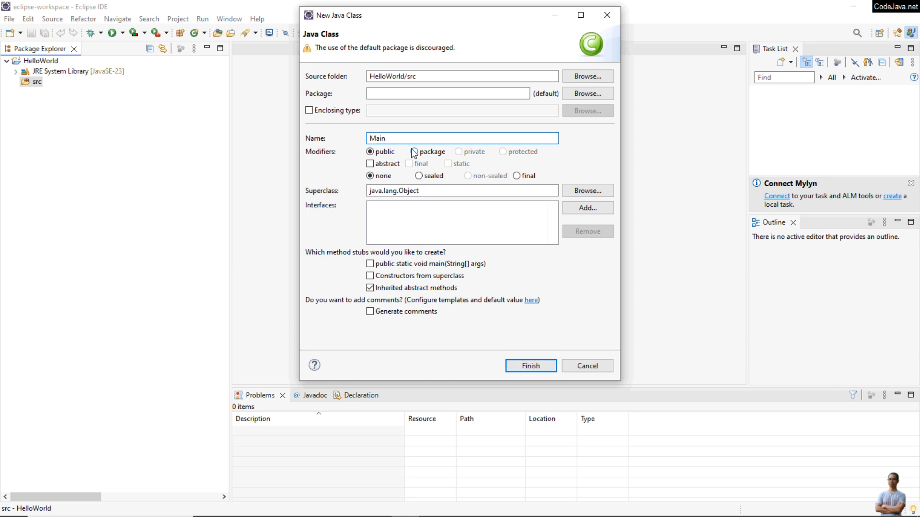
pyautogui.click(371, 93)
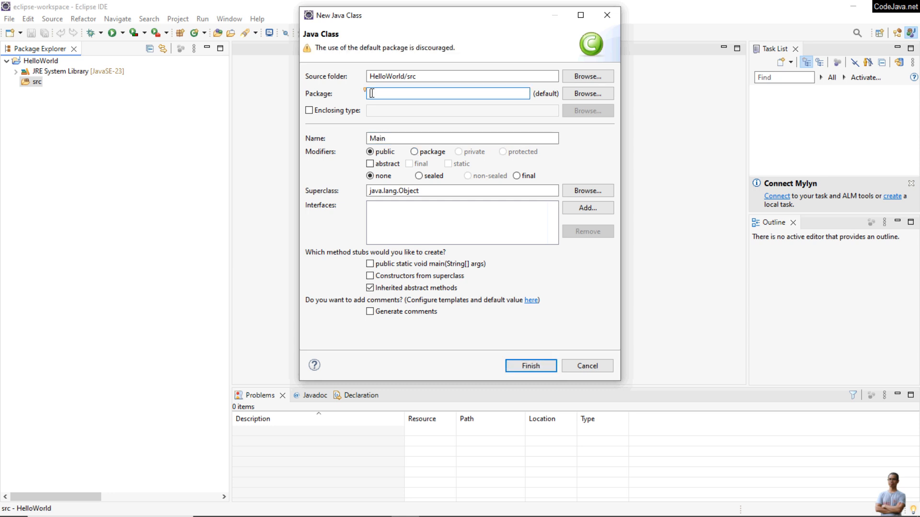
pyautogui.write('net.code')
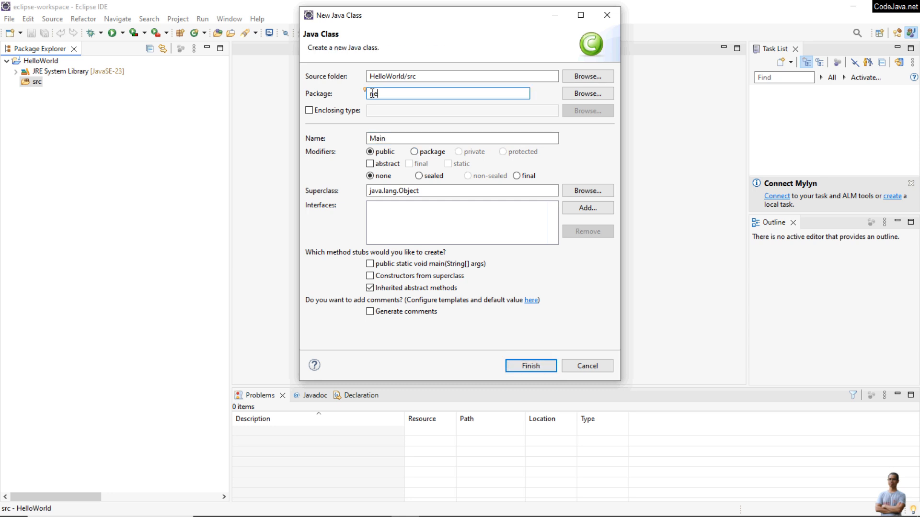
pyautogui.write('ava')
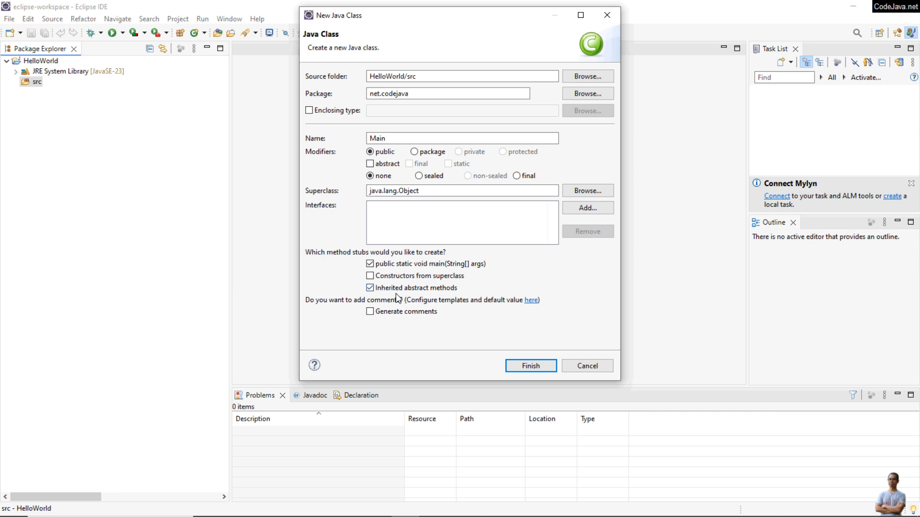
pyautogui.click(531, 364)
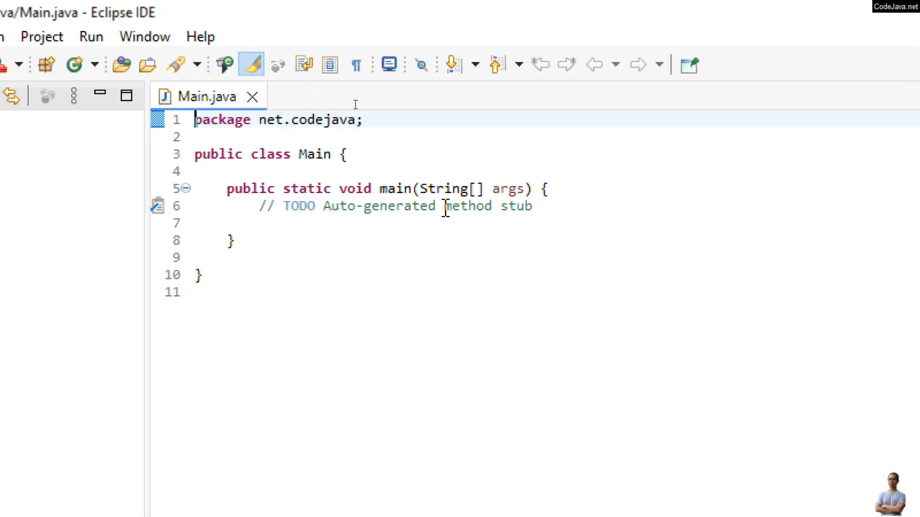
# Delete the auto-generated TODO comment line from the main method
pyautogui.click(371, 206)
pyautogui.click(273, 226)
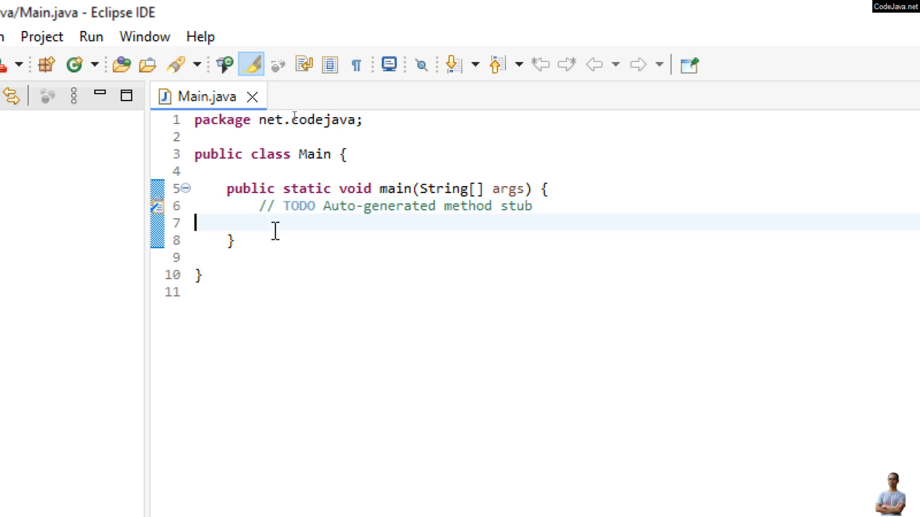
pyautogui.press('Tab')
pyautogui.press('Tab')
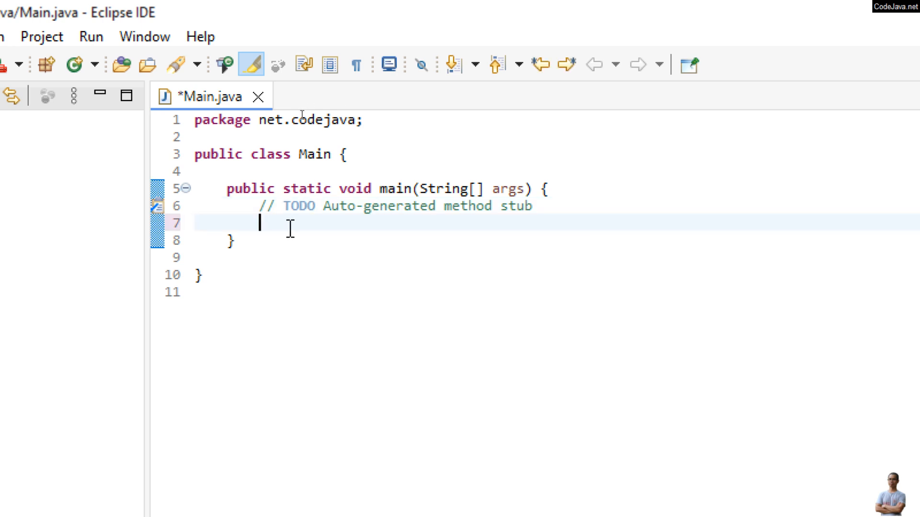
pyautogui.press('Up')
pyautogui.hotkey('ctrl', 'd')
# Write System.out.println("Hello World Java from Eclipse IDE!!!"); in the main method and save the file
pyautogui.press('Tab')
pyautogui.press('Tab')
pyautogui.write('S')
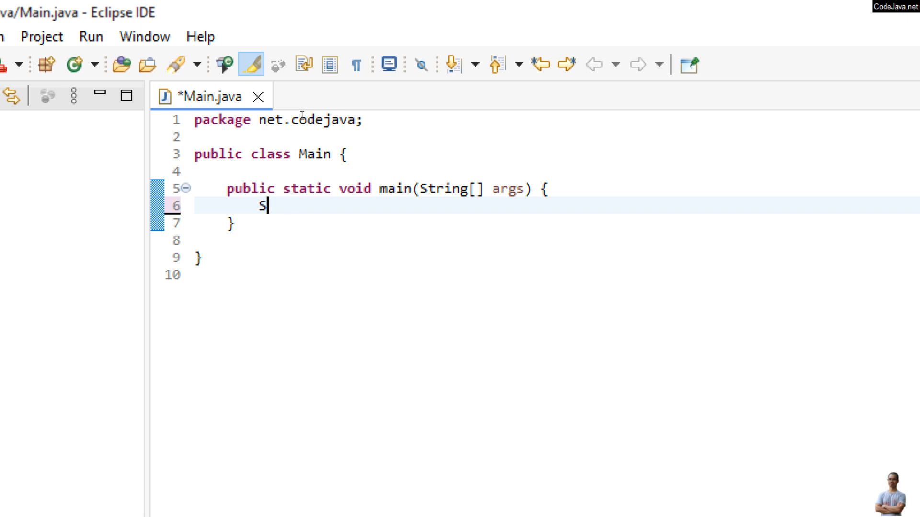
pyautogui.write('ysou')
pyautogui.press('BackSpace')
pyautogui.press('BackSpace')
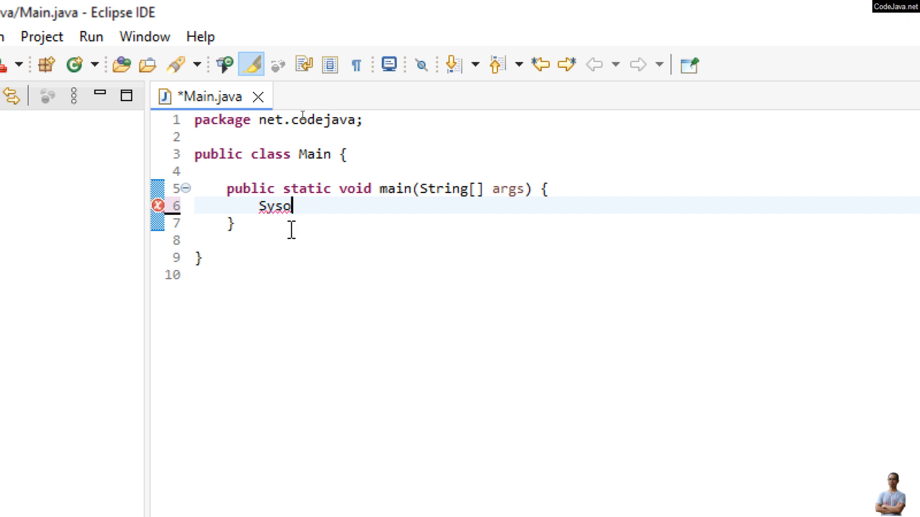
pyautogui.write('tem.out.')
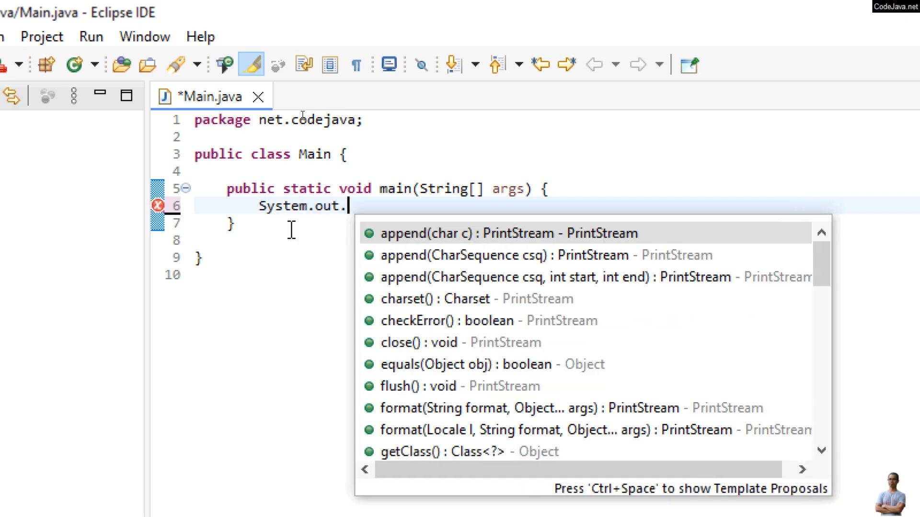
pyautogui.write('println("Hello W')
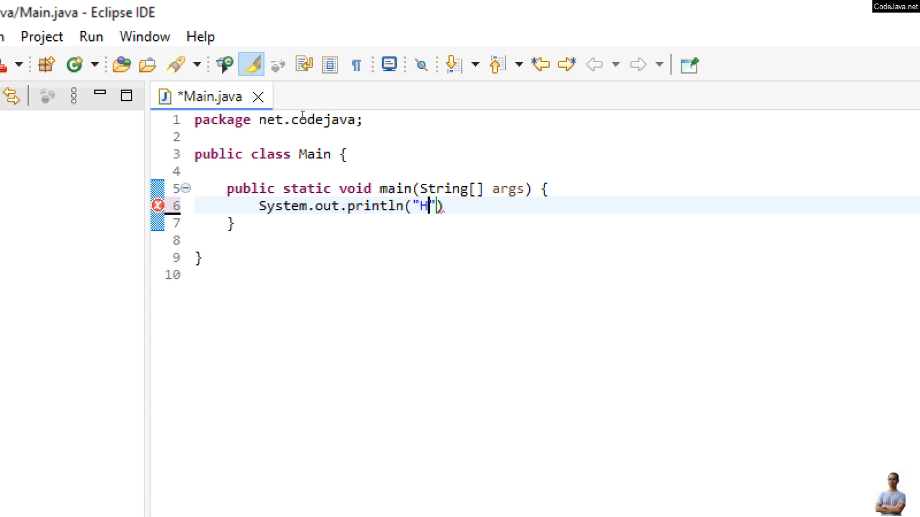
pyautogui.write('orld Java ')
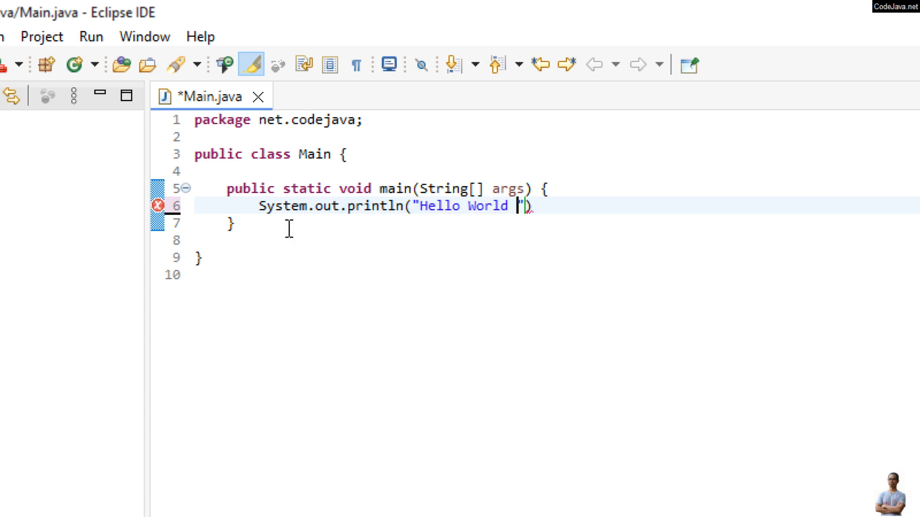
pyautogui.write('from Eclipse ID')
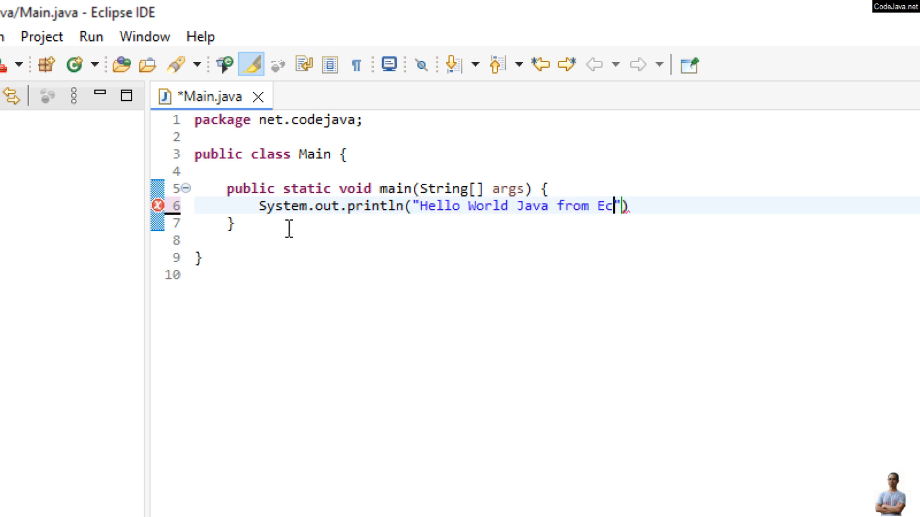
pyautogui.write('E!!!')
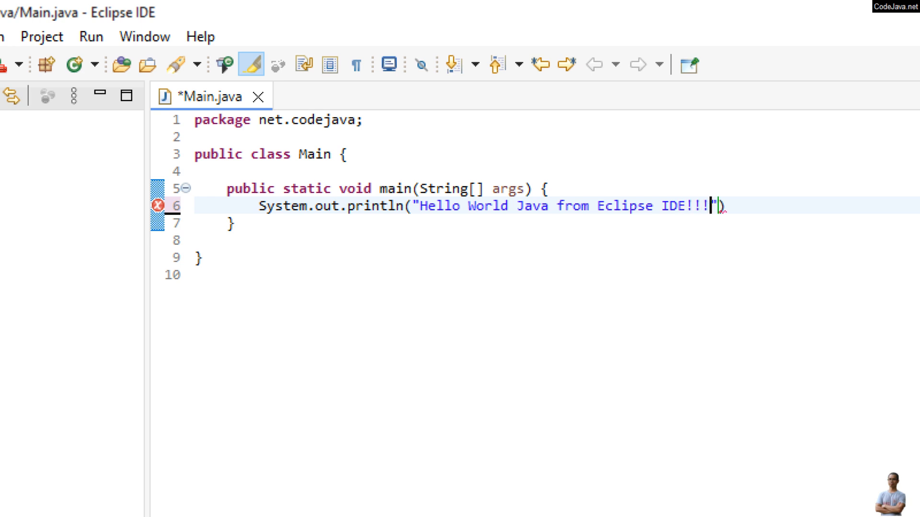
pyautogui.press('End')
pyautogui.write(';')
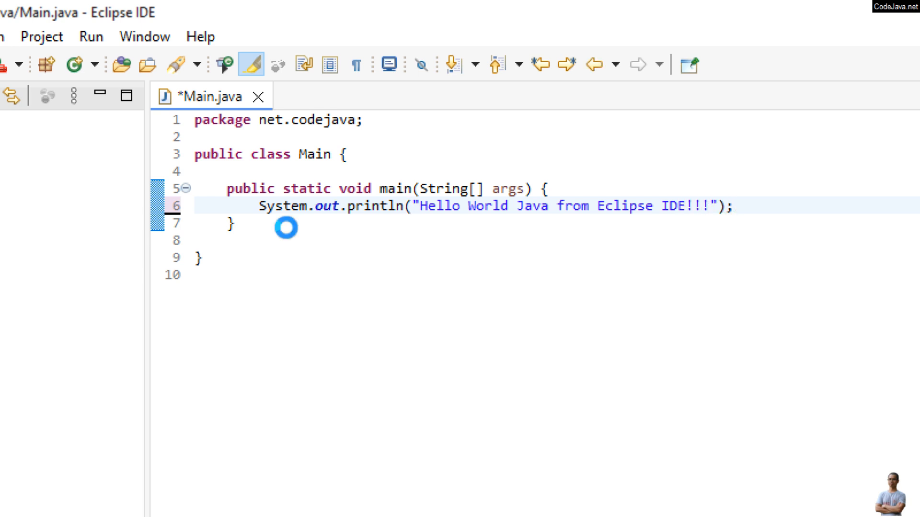
pyautogui.hotkey('ctrl', 's')
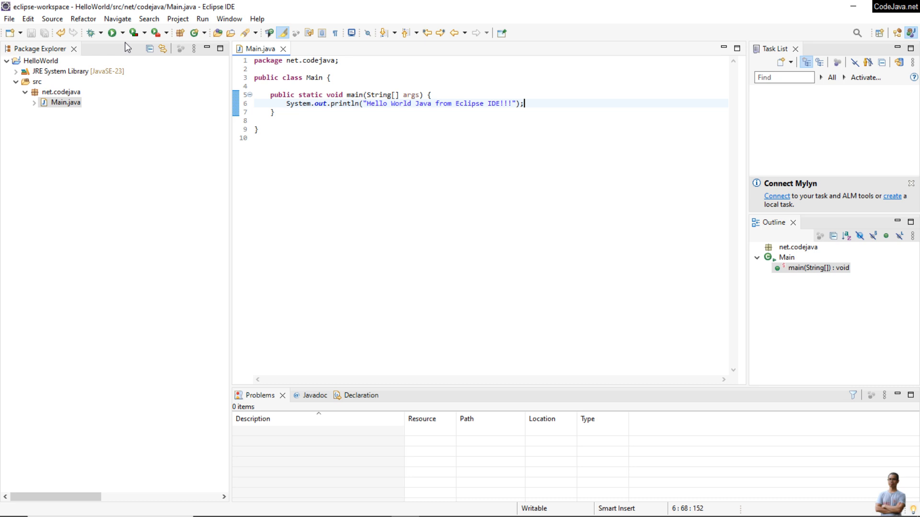
# Run the Main class as a Java application and highlight the printed line in the console
pyautogui.click(123, 33)
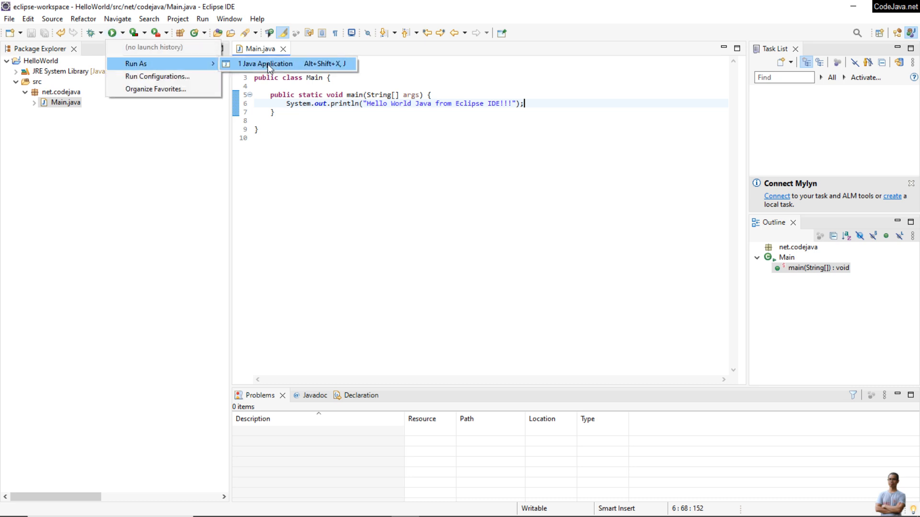
pyautogui.click(388, 152)
pyautogui.rightClick(389, 152)
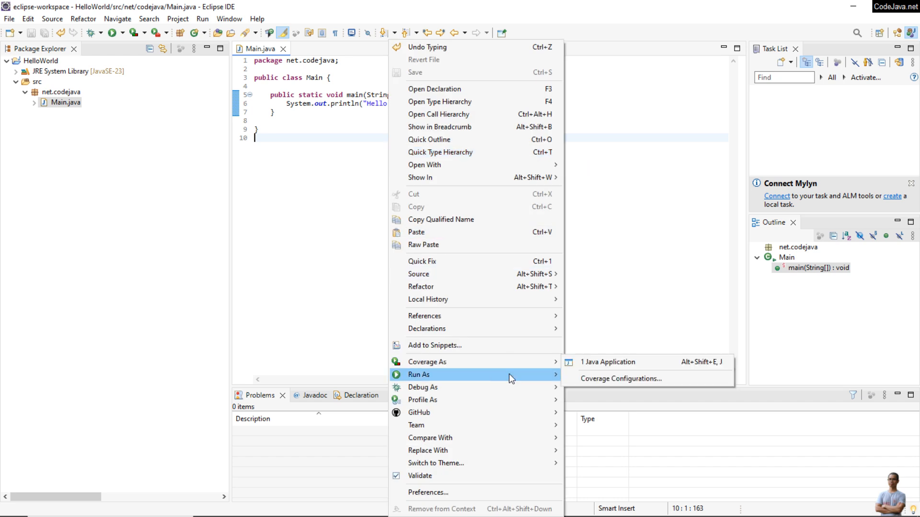
pyautogui.click(605, 380)
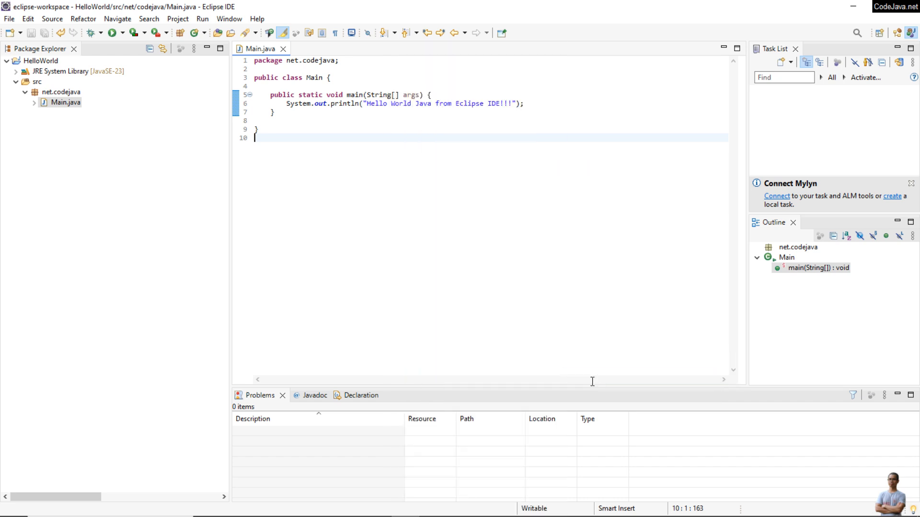
pyautogui.moveTo(591, 386); pyautogui.dragTo(610, 280)
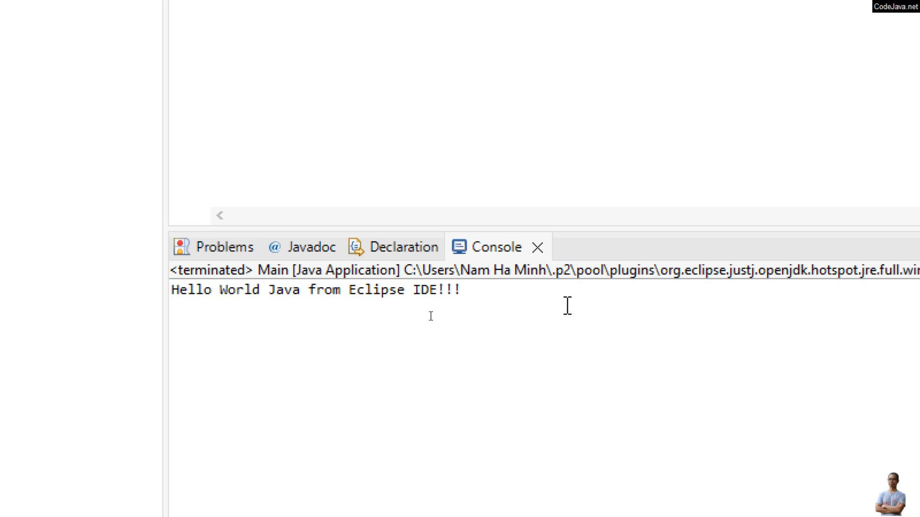
pyautogui.moveTo(487, 290); pyautogui.dragTo(158, 289)
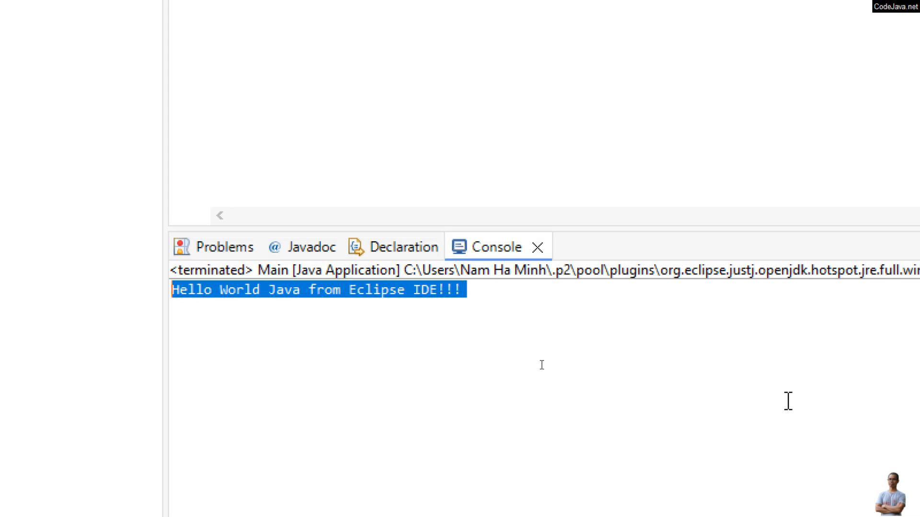